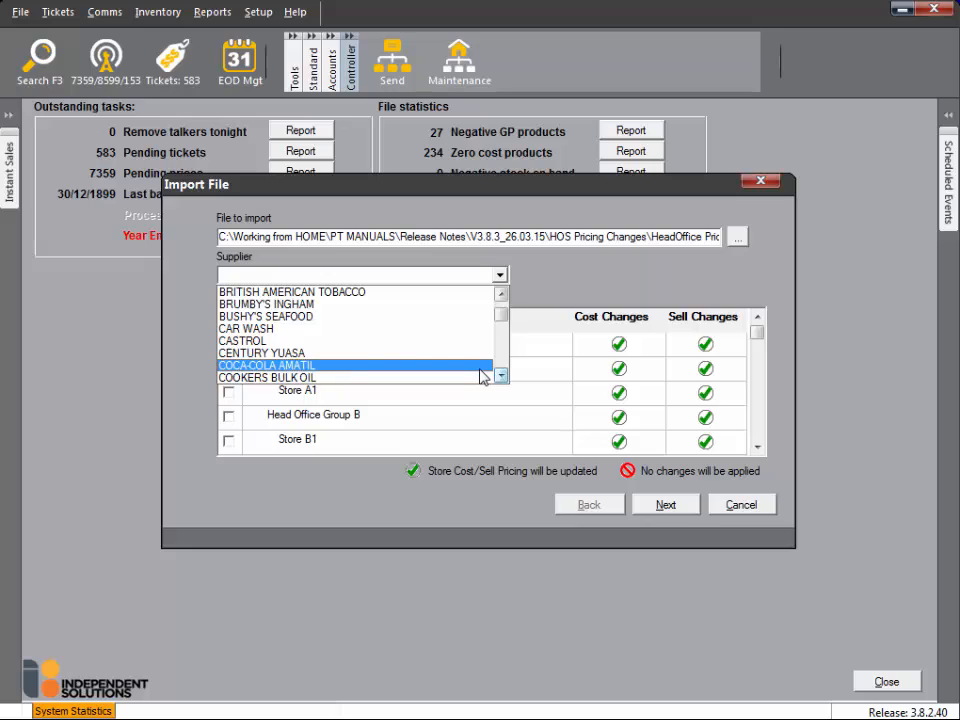
Step: Choose COCA-COLA AMATIL as the import supplier, review the store pricing list, and continue to the price level selection
click(481, 366)
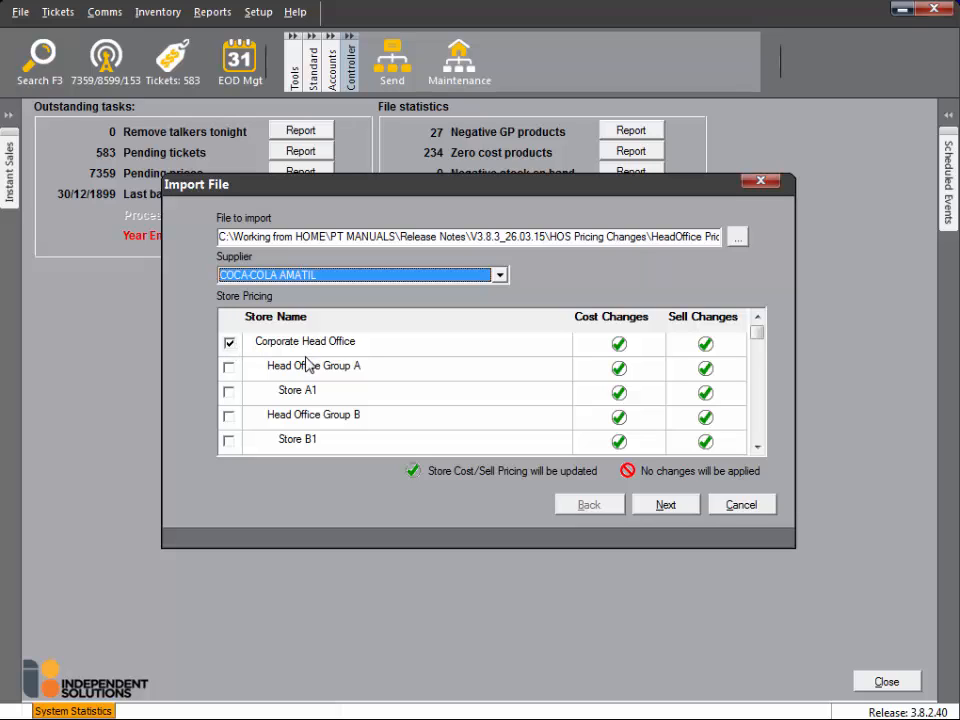
click(757, 446)
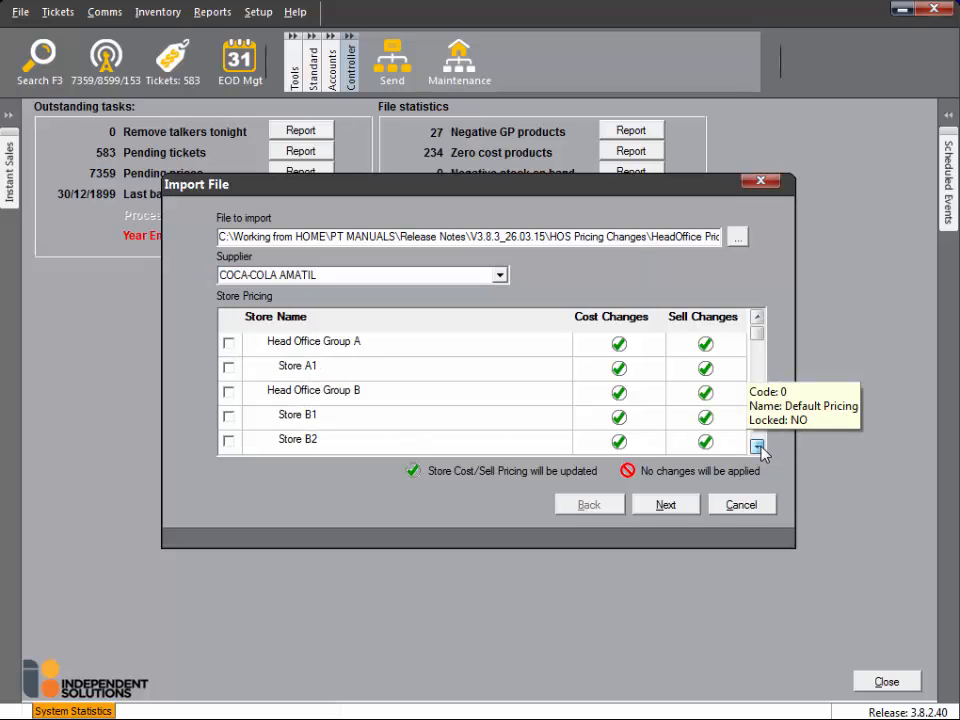
click(757, 446)
click(757, 446)
click(757, 446)
click(757, 446)
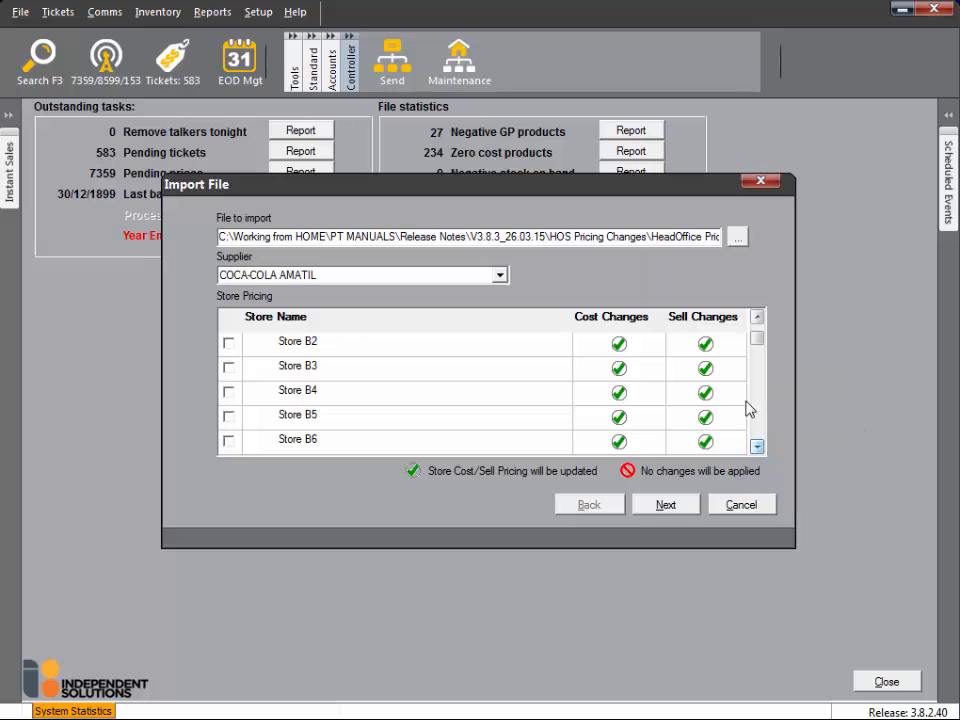
click(757, 316)
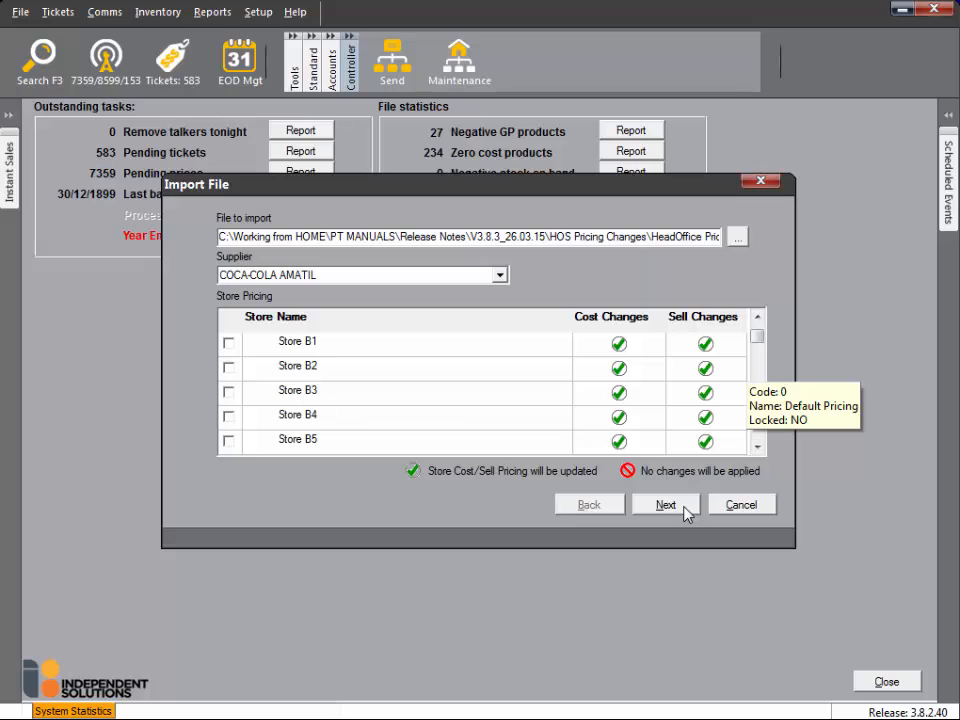
click(665, 505)
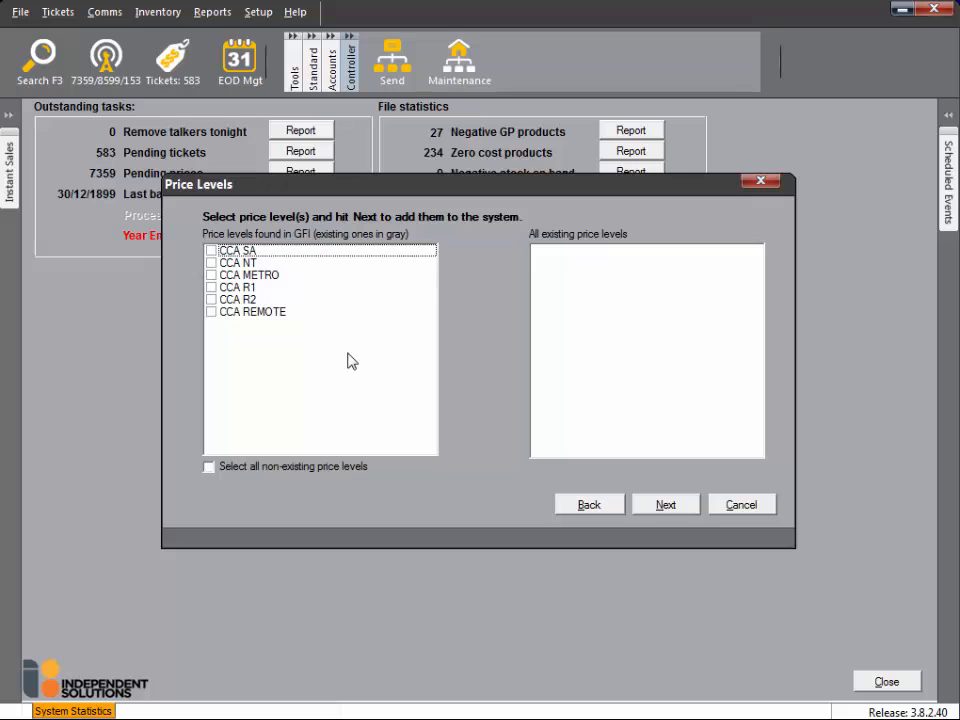
Step: Select all non-existing price levels found in the import file and continue to the file validation
click(220, 312)
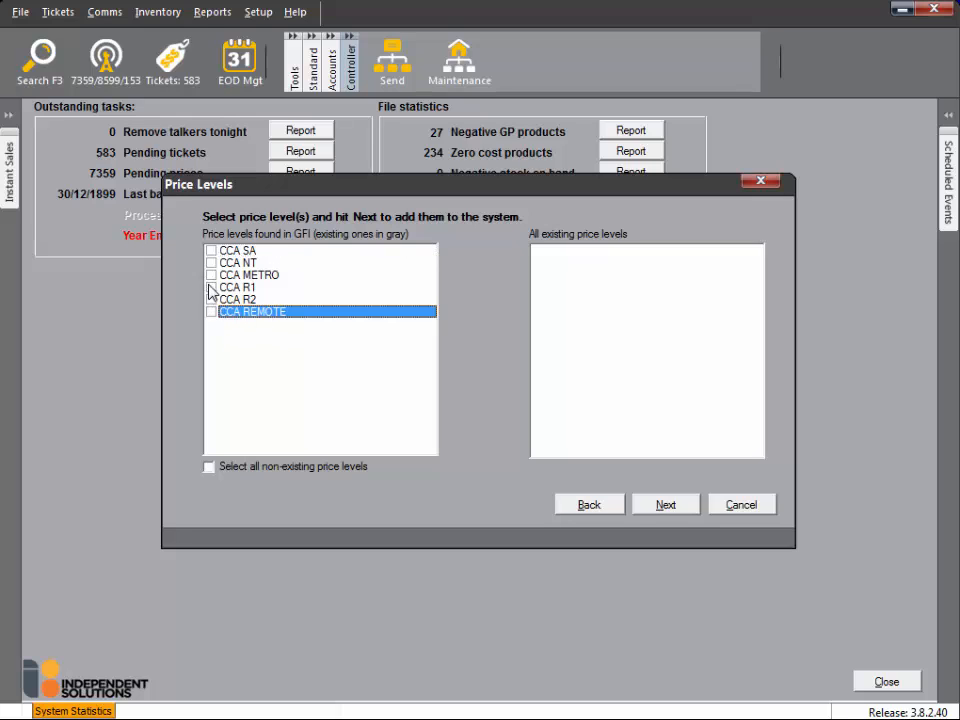
click(211, 288)
click(211, 263)
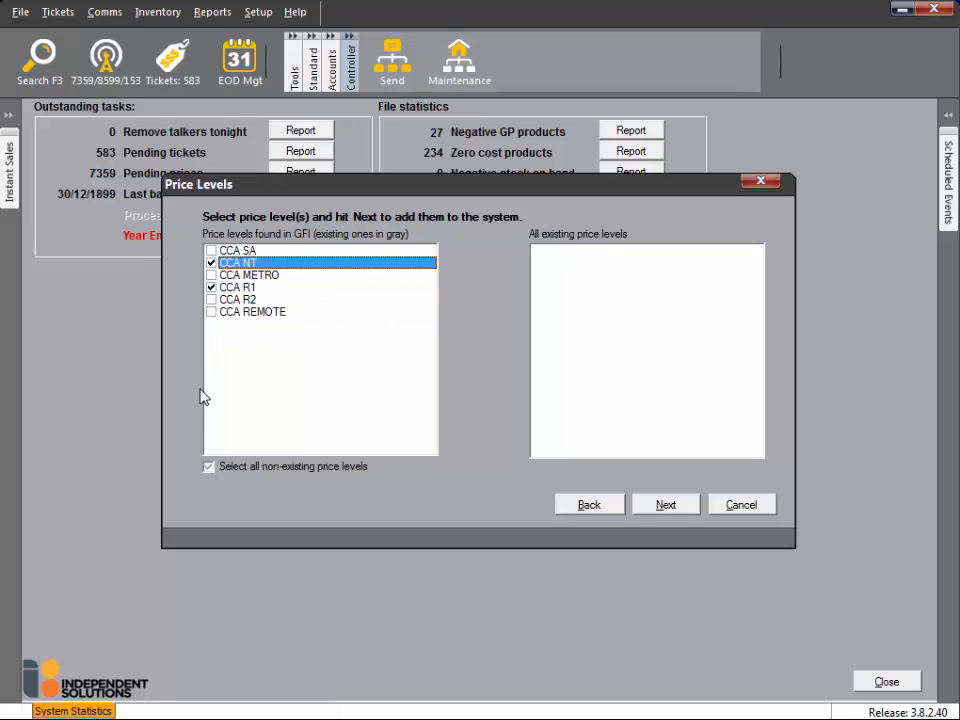
click(209, 467)
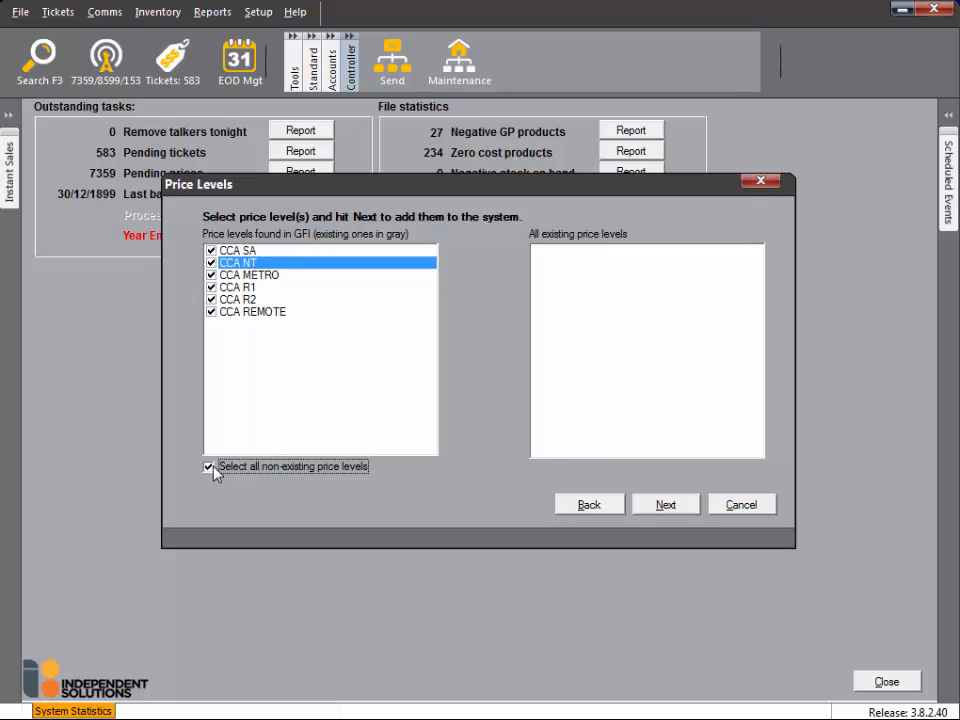
click(666, 505)
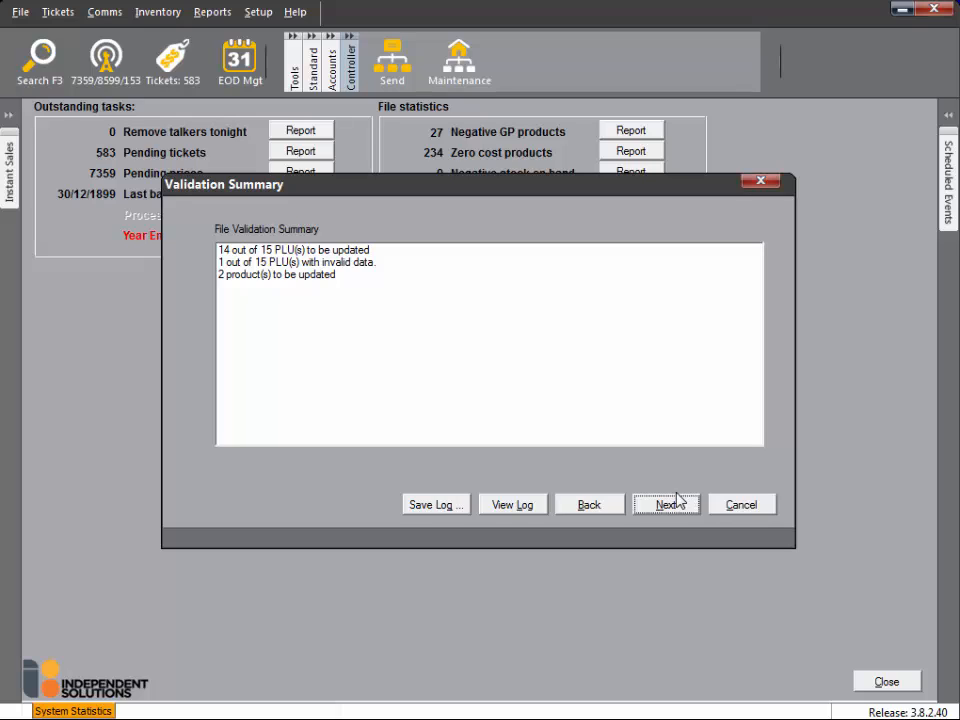
Step: Display the validation log details and save the log in the Logs folder under the suggested file name
click(519, 508)
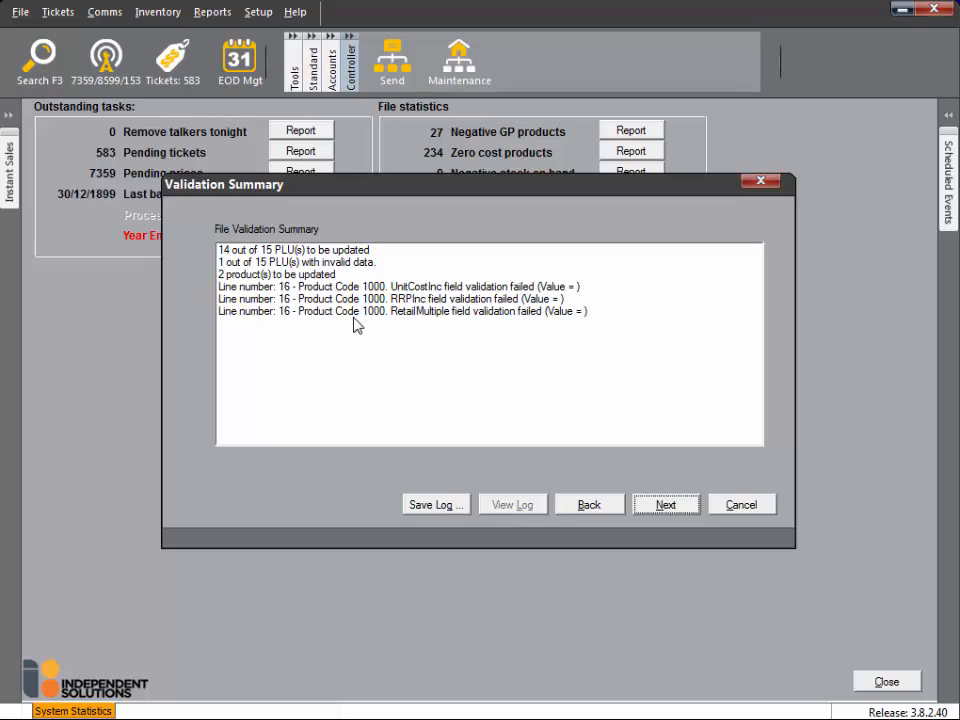
click(430, 505)
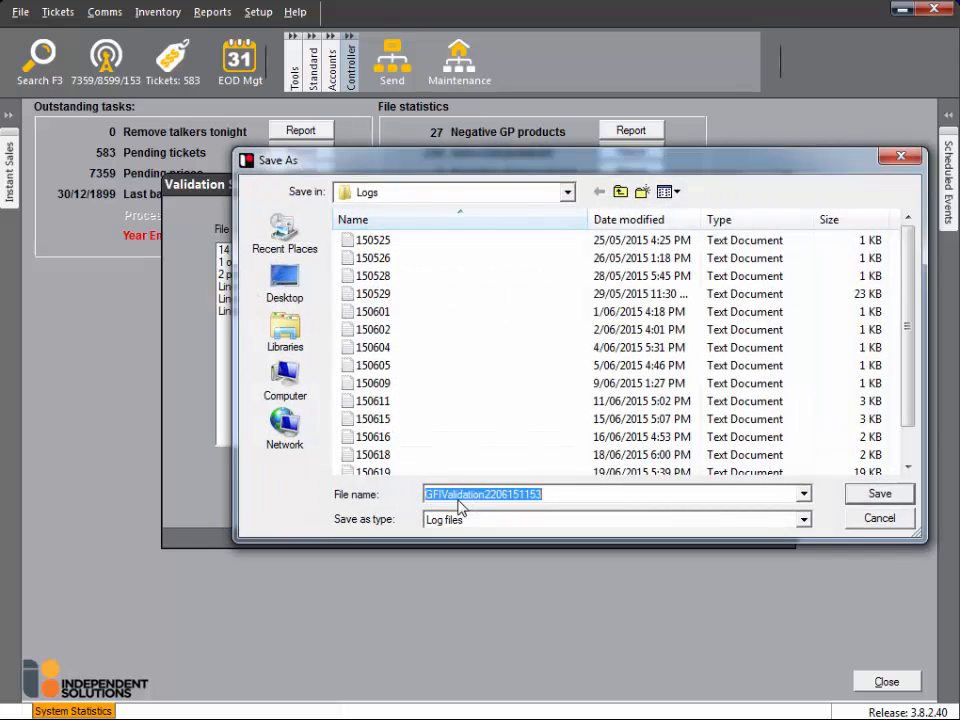
click(869, 497)
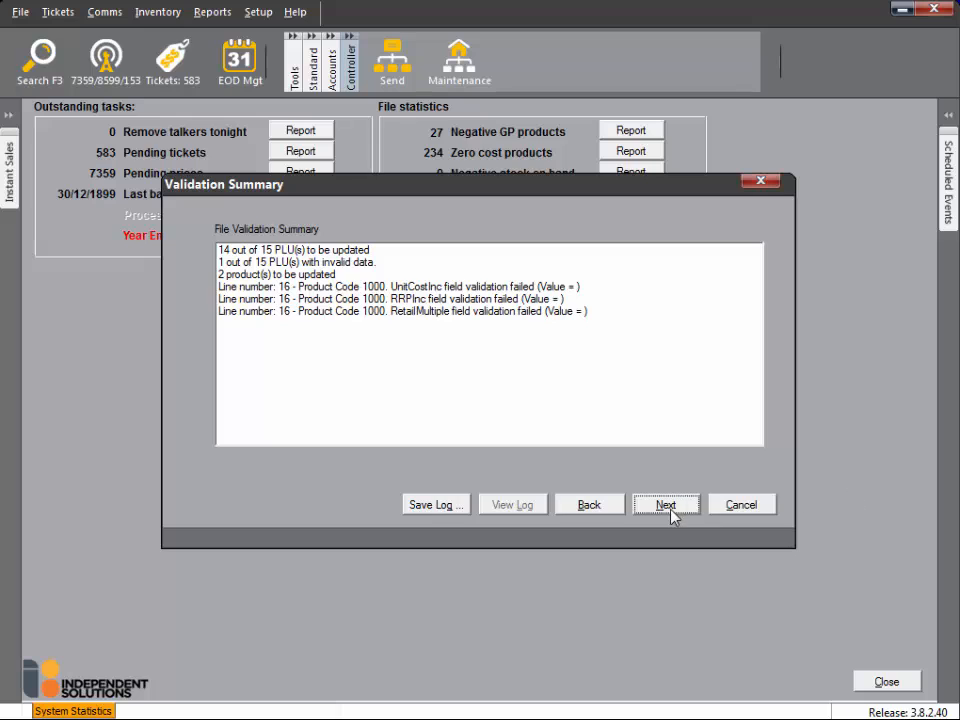
Step: Run the price import, display its detailed log, and close the import summary
click(666, 505)
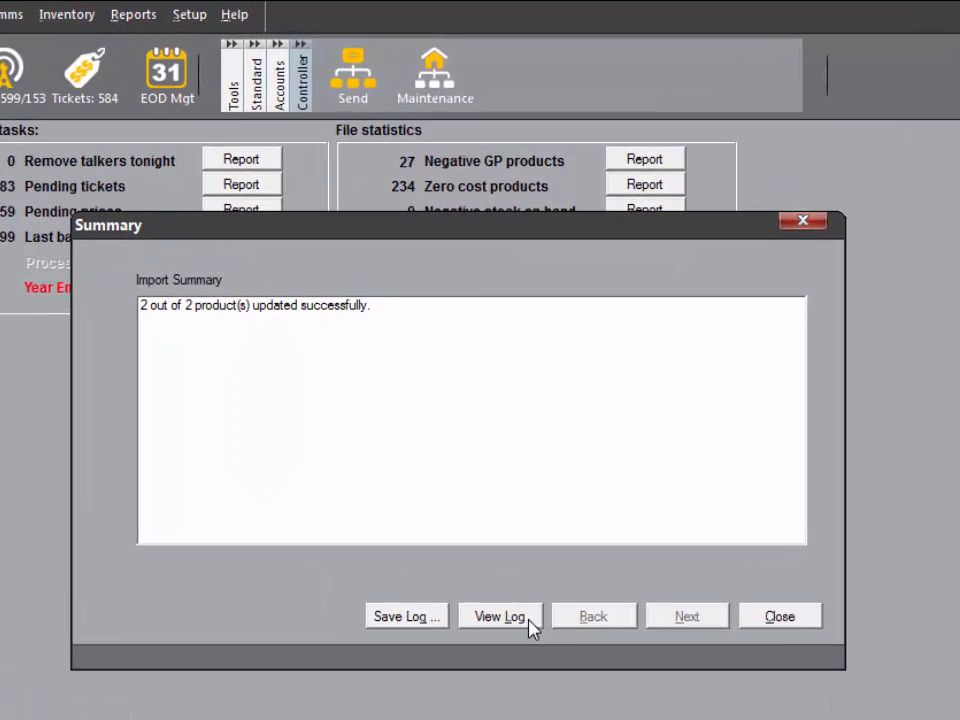
click(529, 619)
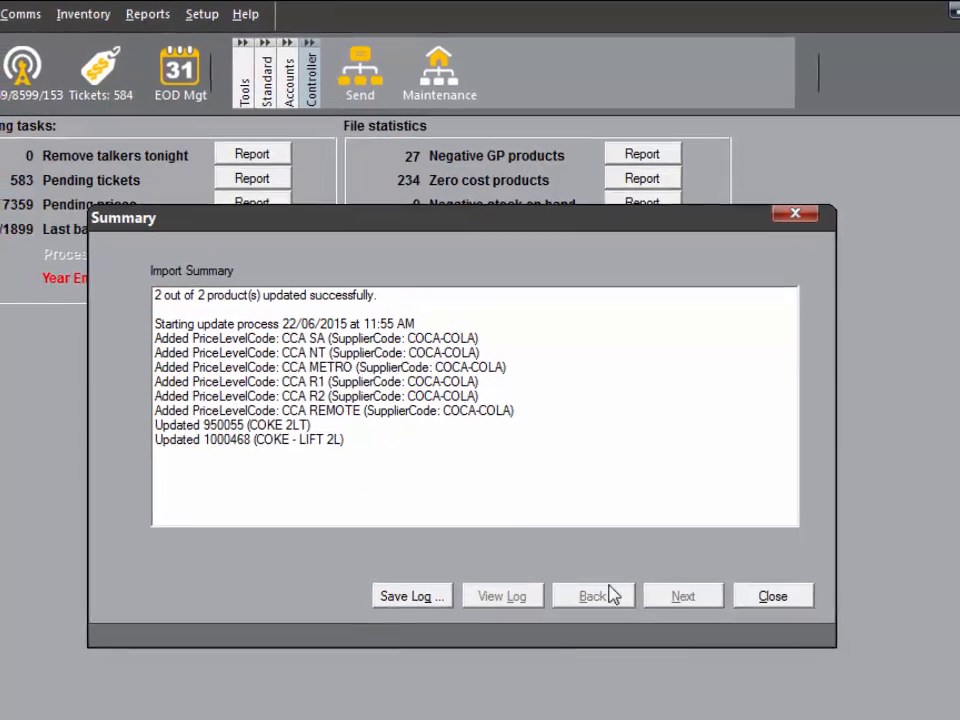
click(795, 598)
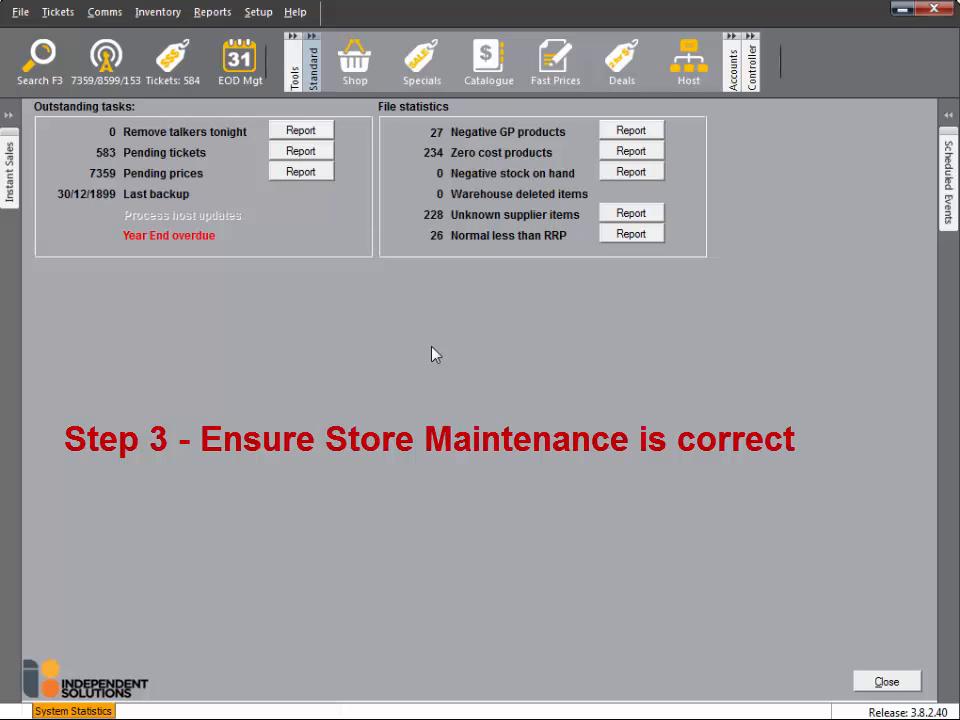
Step: Review Head Office Group B and Store B1 in Store Maintenance, including the virtual store options, and close it
click(752, 88)
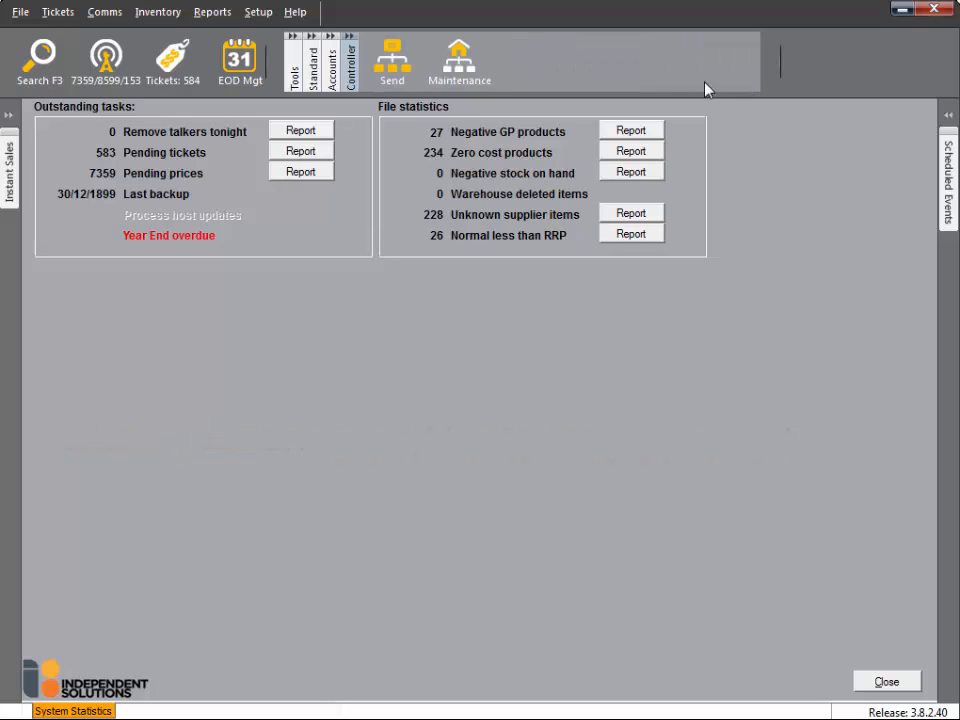
click(460, 66)
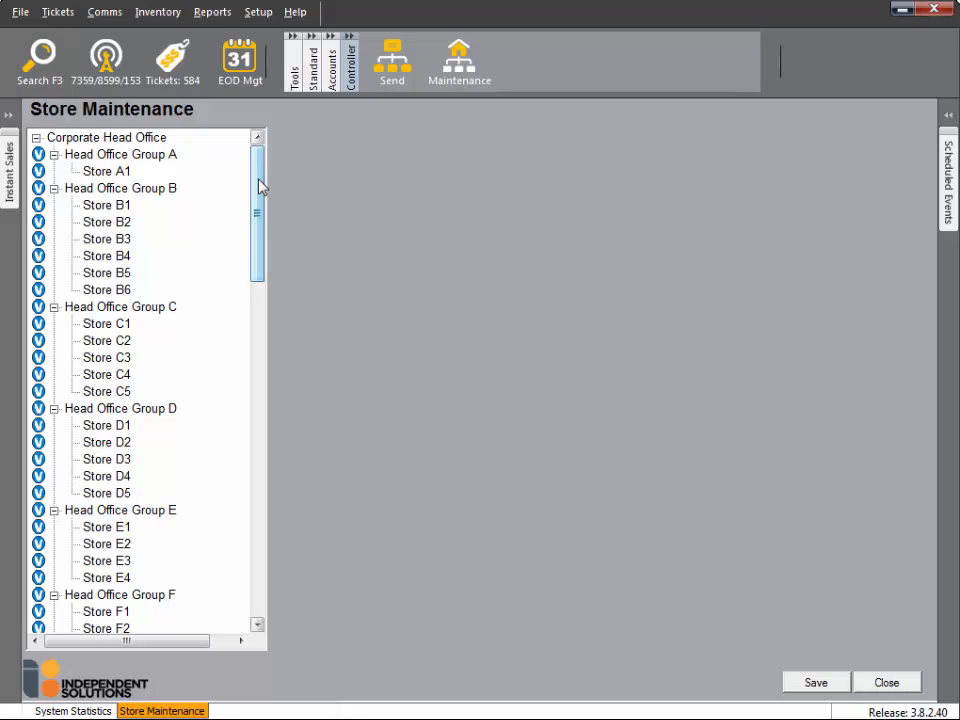
click(150, 189)
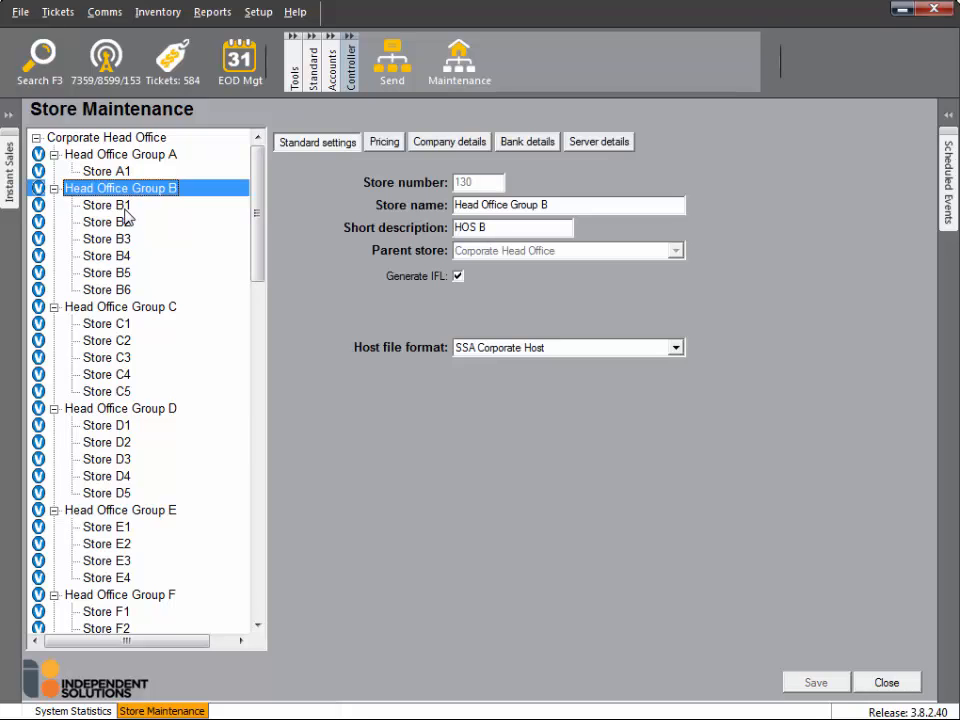
click(127, 210)
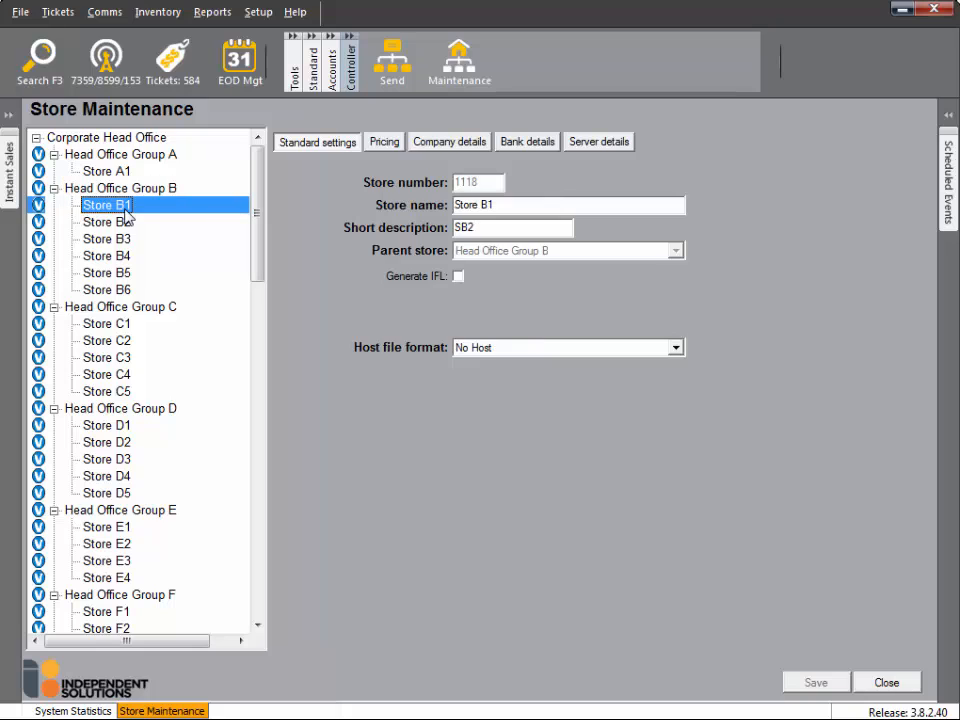
right_click(198, 215)
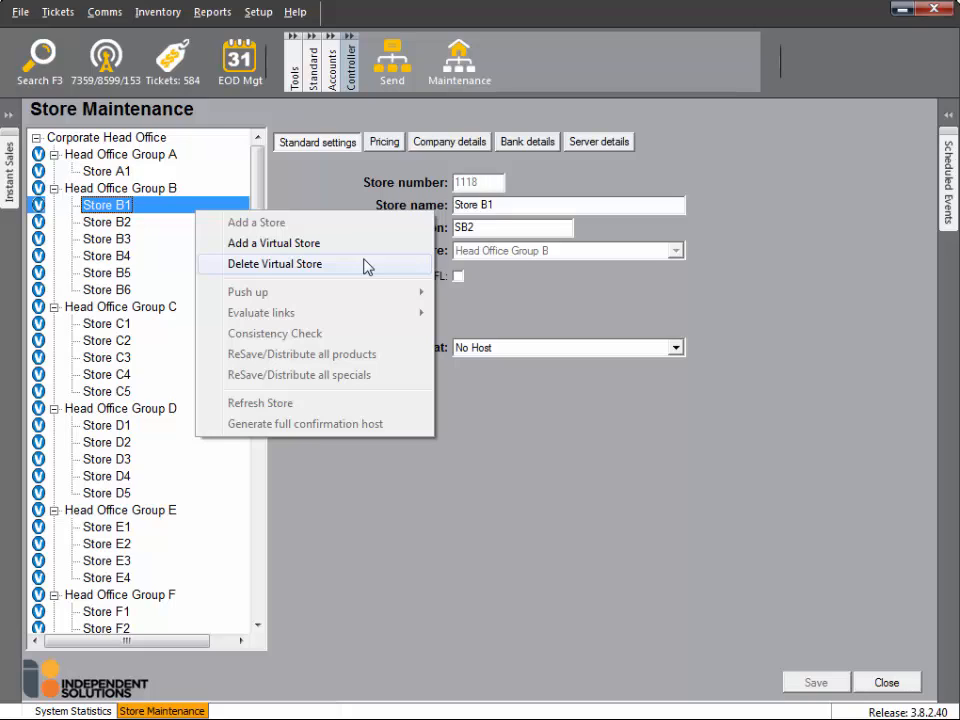
click(796, 611)
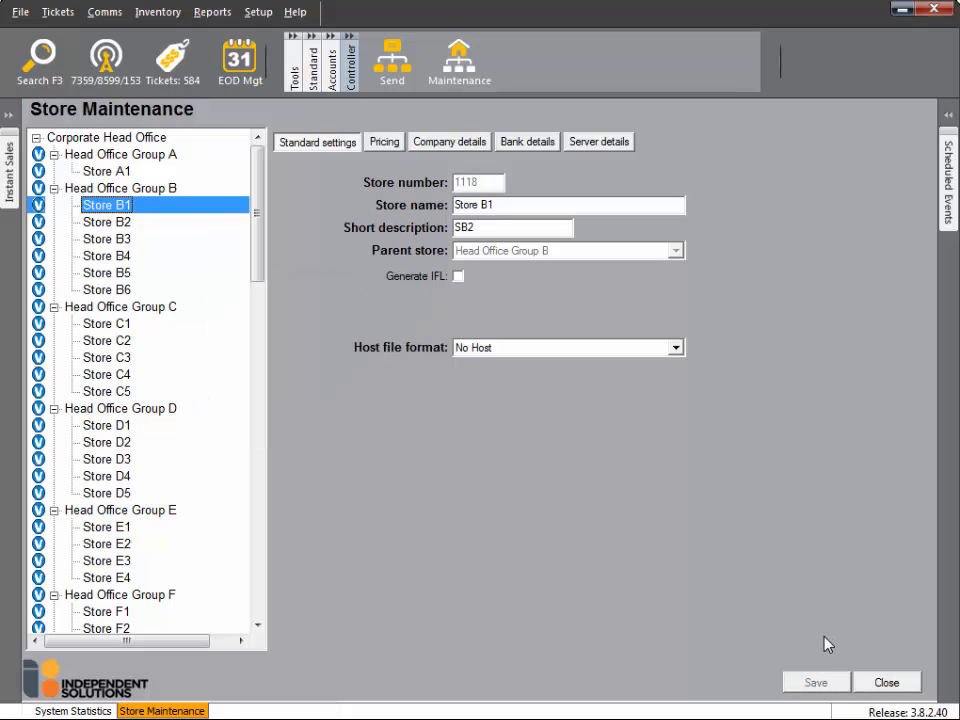
click(909, 690)
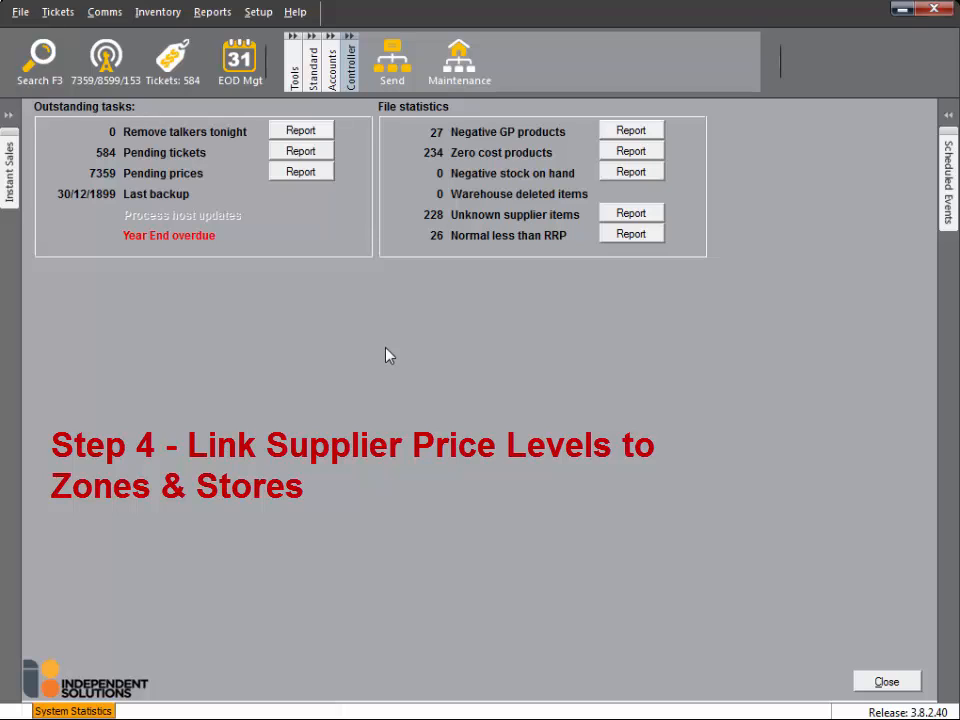
Step: Search the shop suppliers for "coca" and open the COCA-COLA AMATIL supplier's store price levels
click(255, 14)
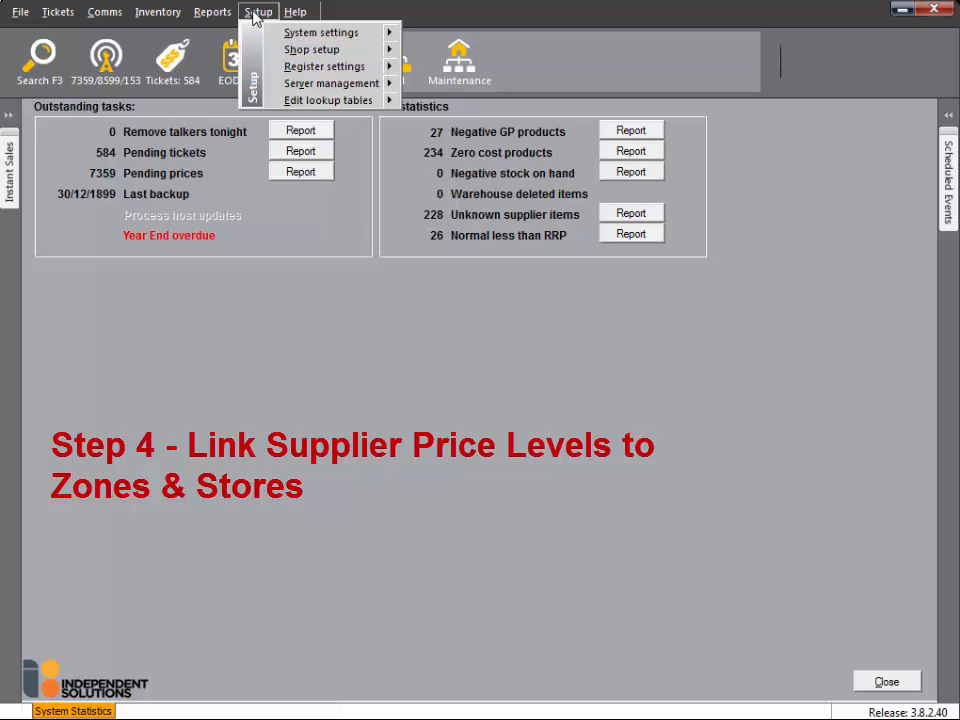
mouse_move(369, 100)
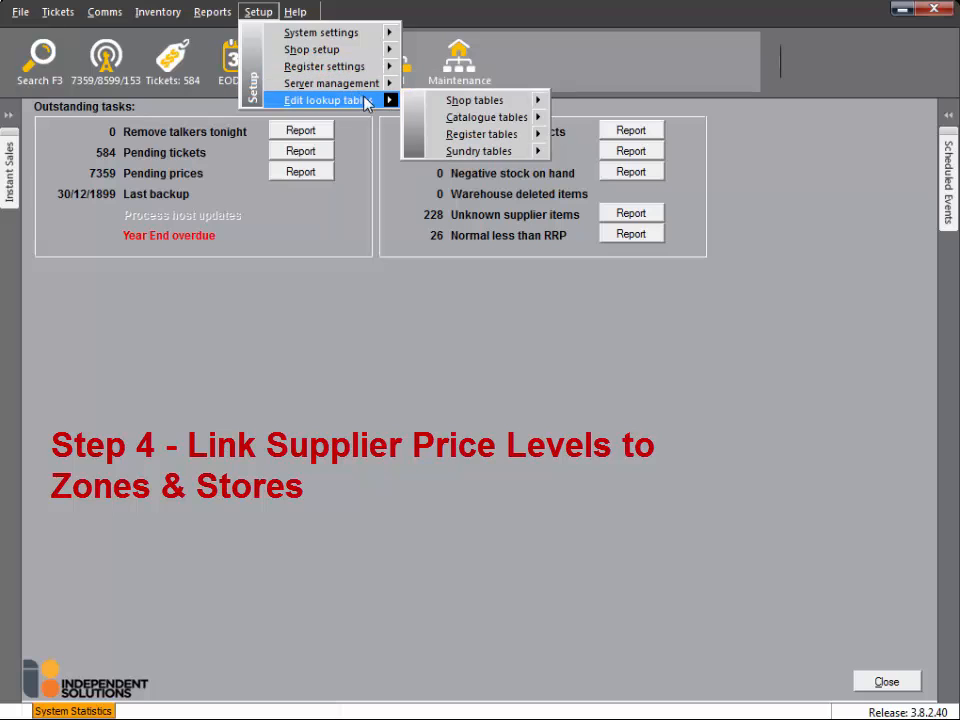
mouse_move(489, 104)
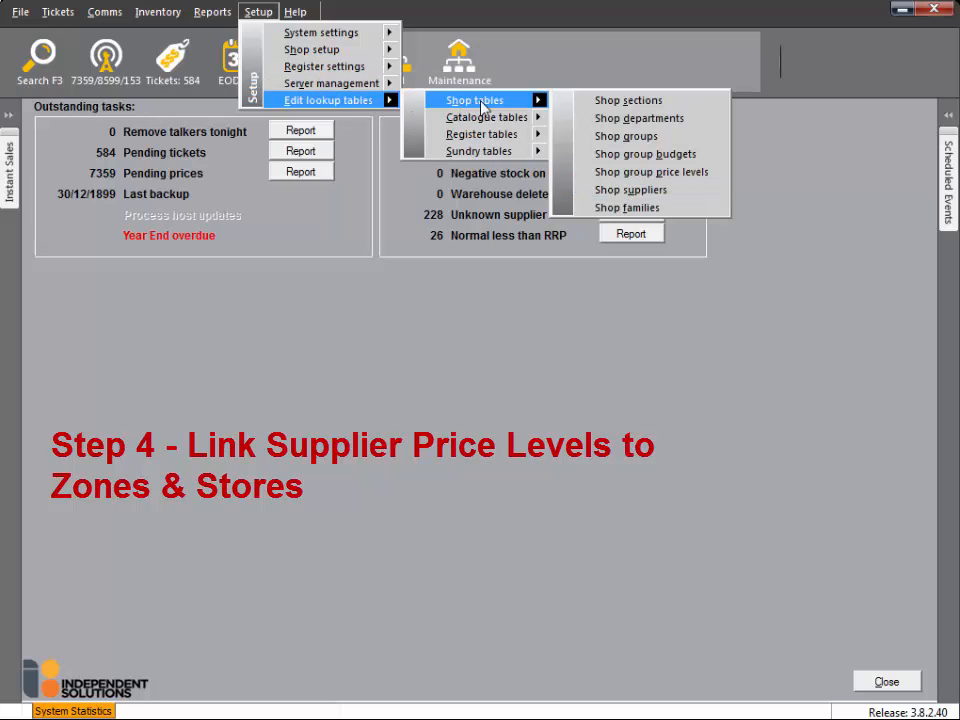
click(700, 192)
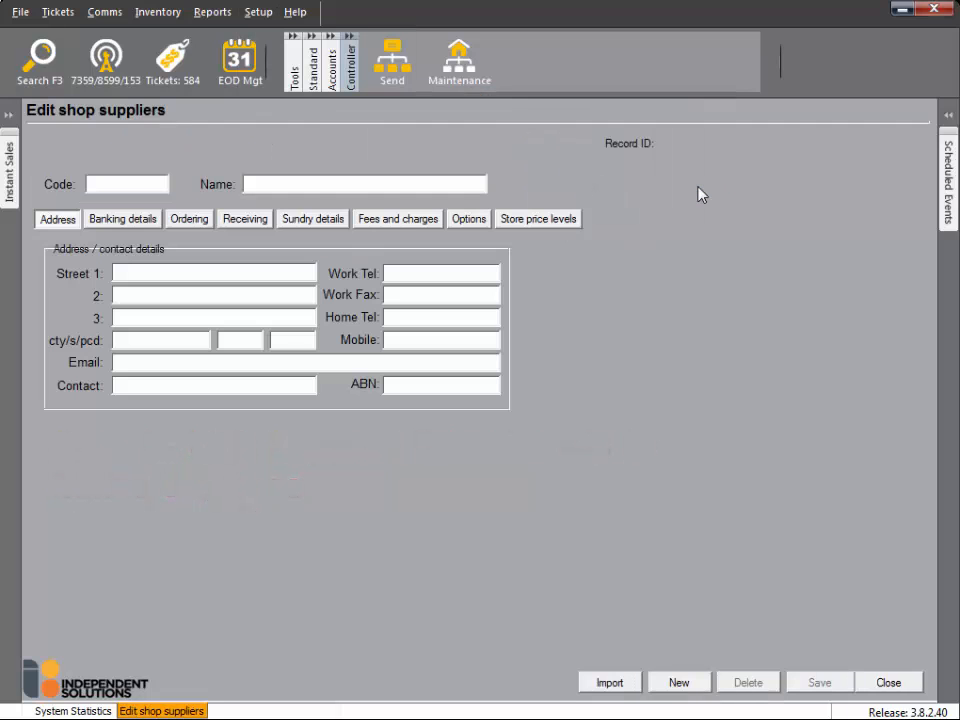
click(39, 54)
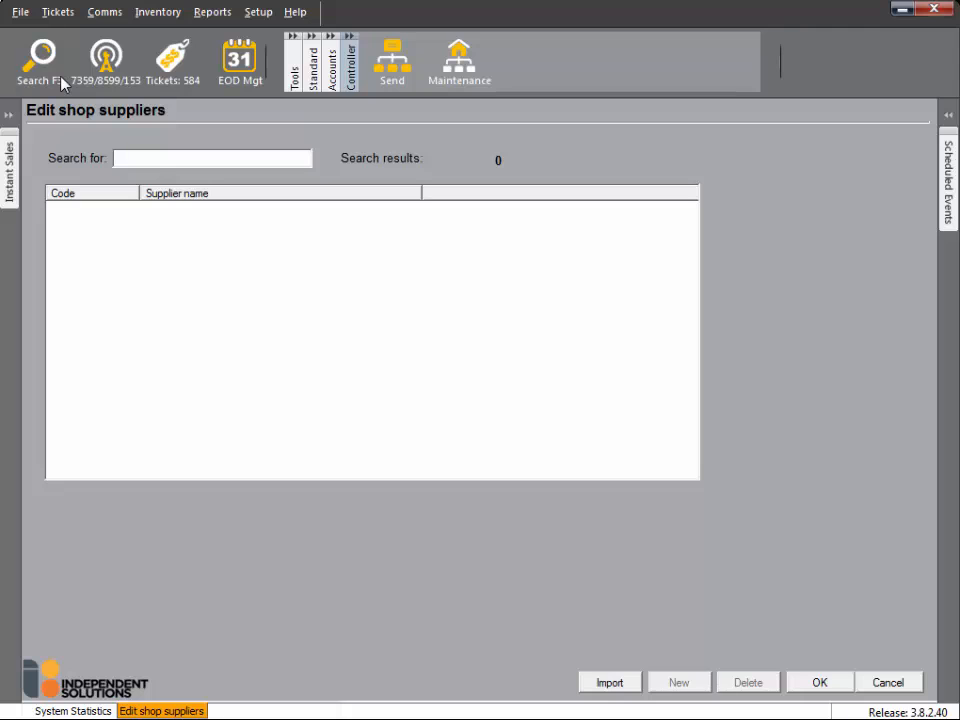
text(coca)
key(Return)
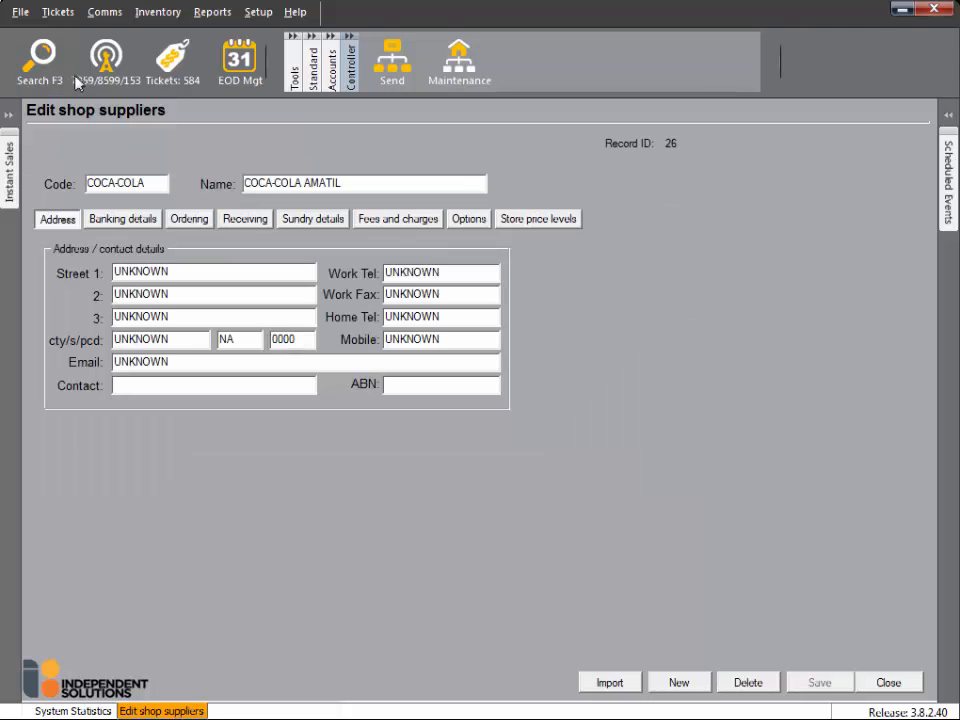
click(556, 222)
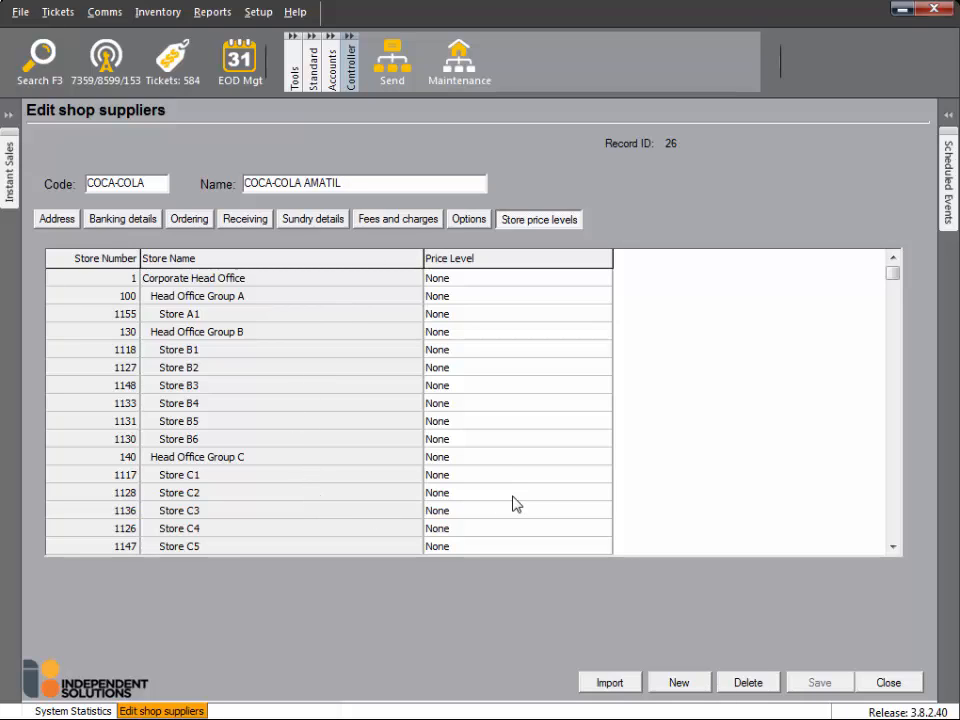
Step: Set the price level of Head Office Group A and Store A1 to CCA METRO
click(587, 298)
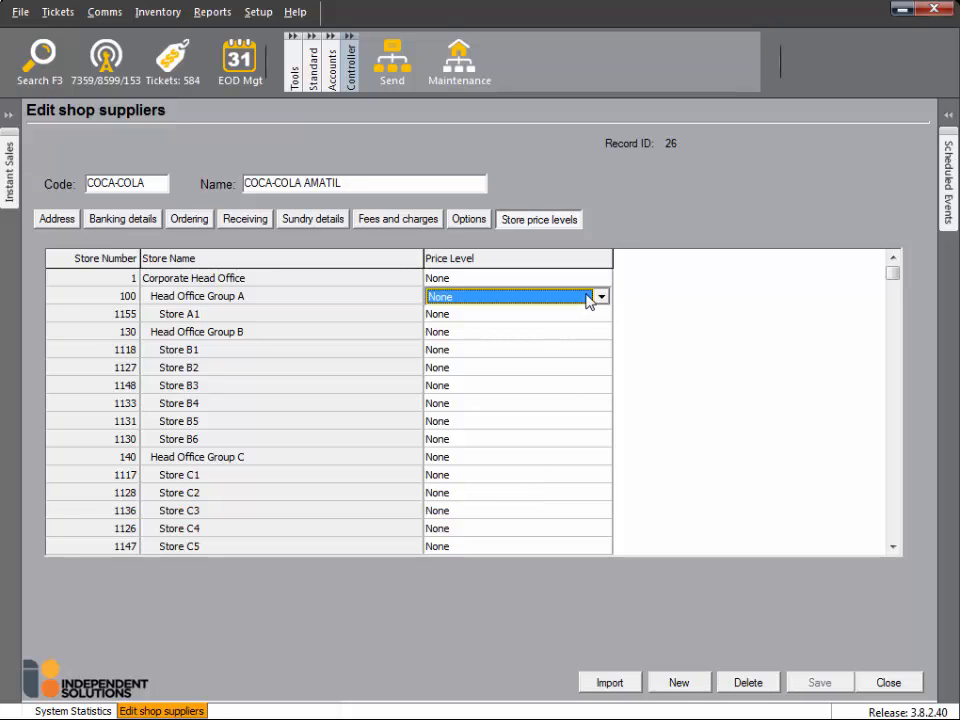
click(602, 297)
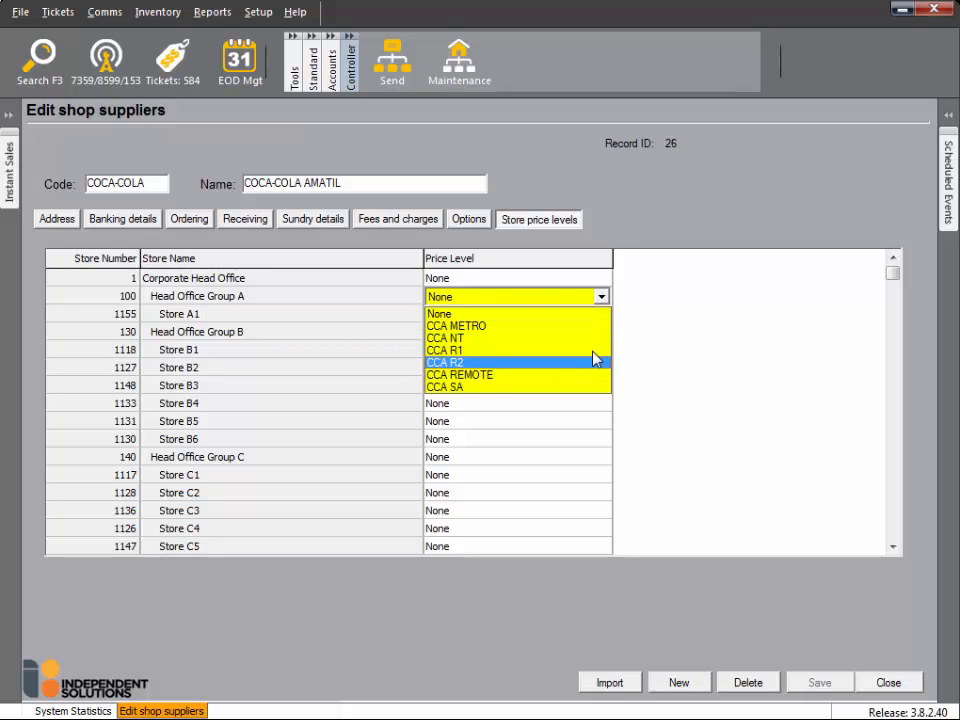
click(592, 327)
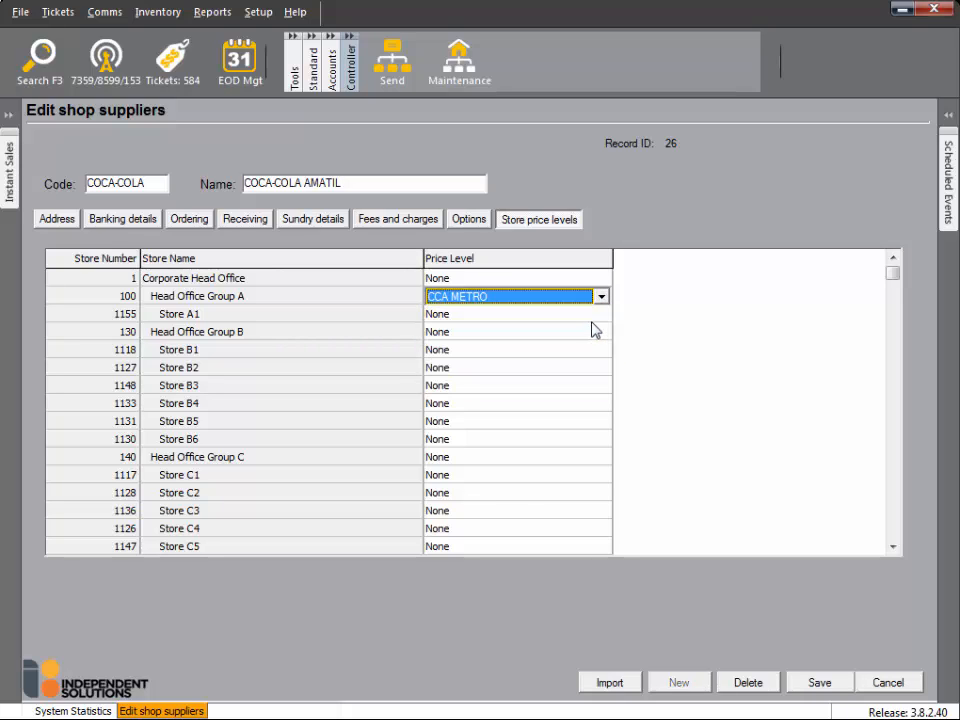
click(597, 317)
click(601, 316)
click(596, 343)
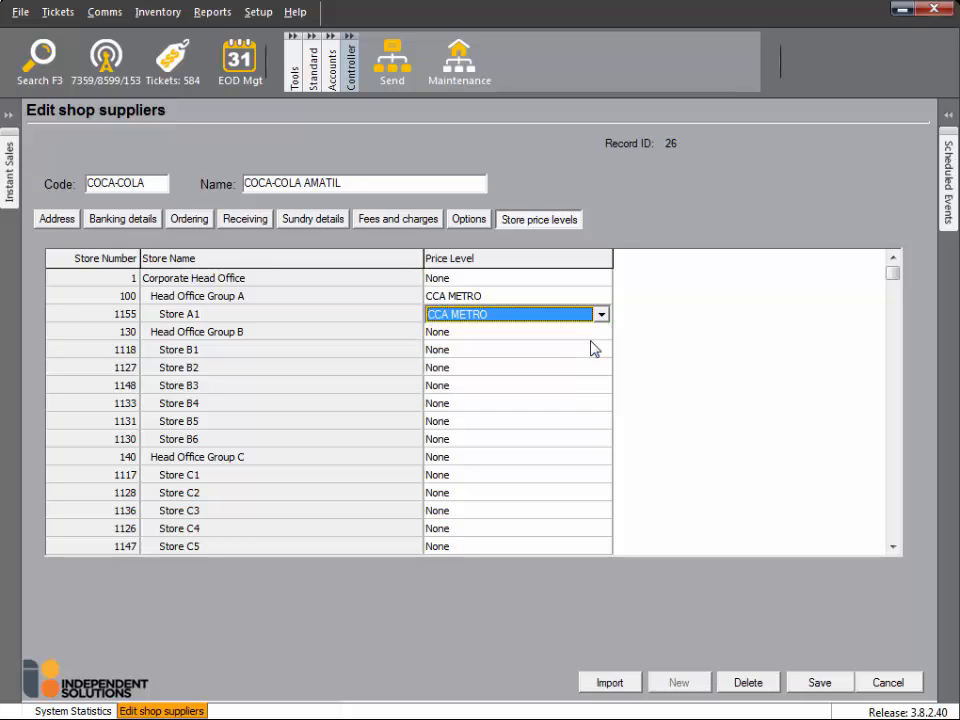
Step: Set the price level of Head Office Group B and Store B1 to CCA NT
click(597, 334)
click(601, 332)
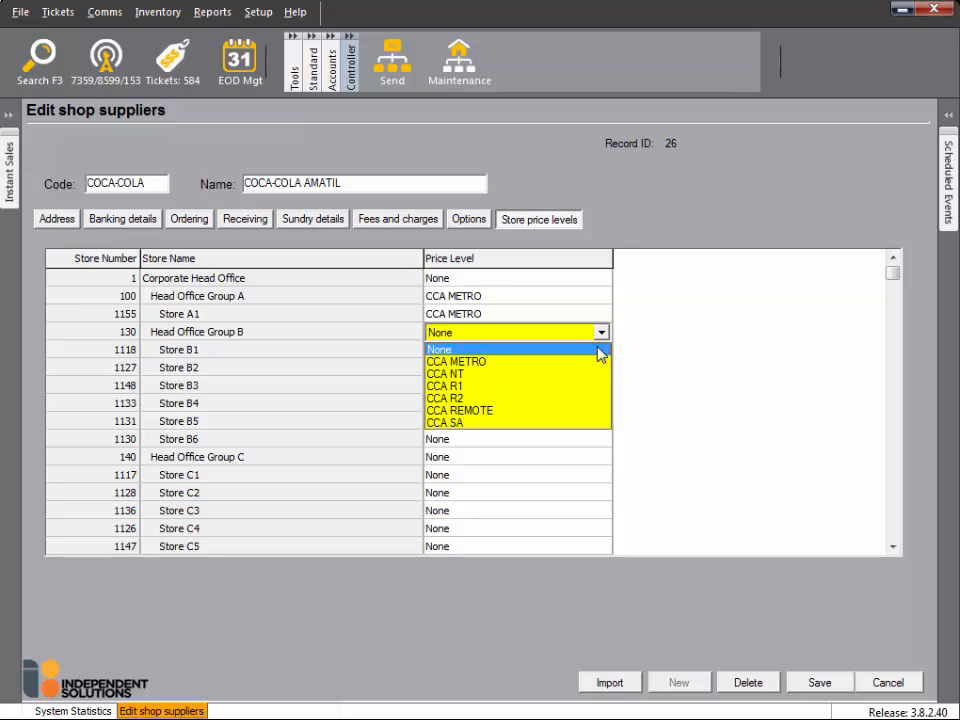
click(594, 375)
click(597, 351)
click(601, 351)
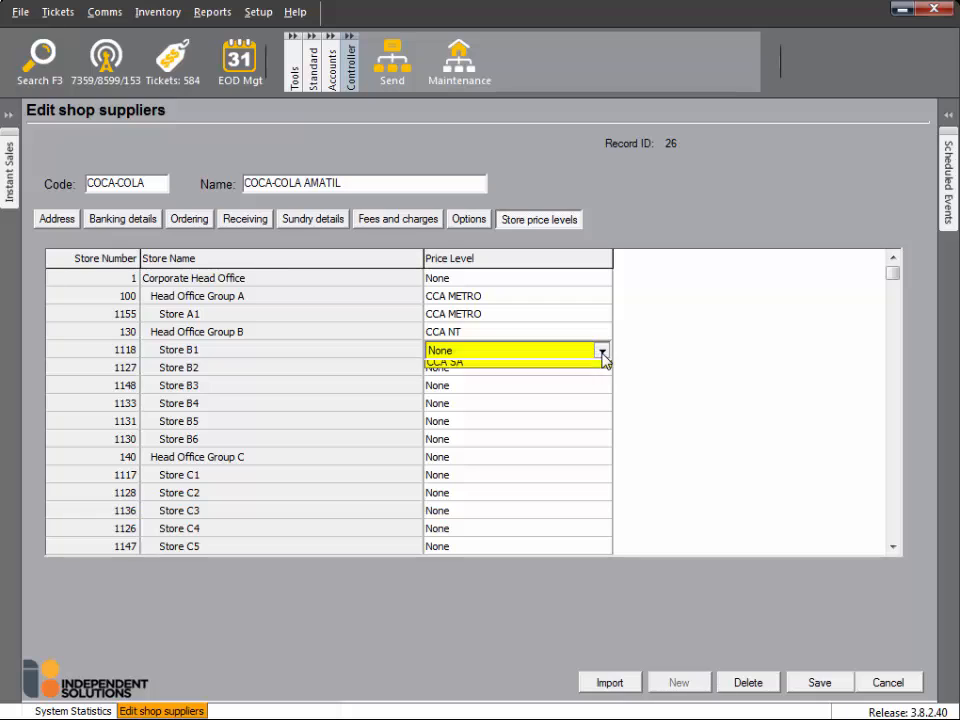
click(580, 389)
Step: Set Store B2's price level to CCA REMOTE, then save and close the supplier record
click(597, 371)
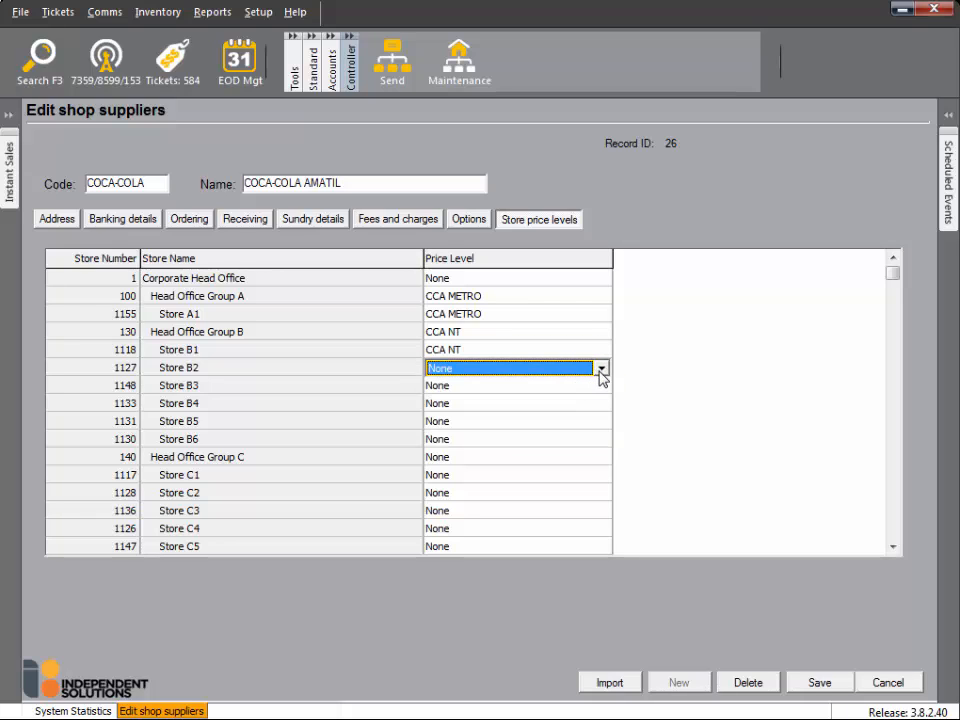
click(601, 369)
click(577, 446)
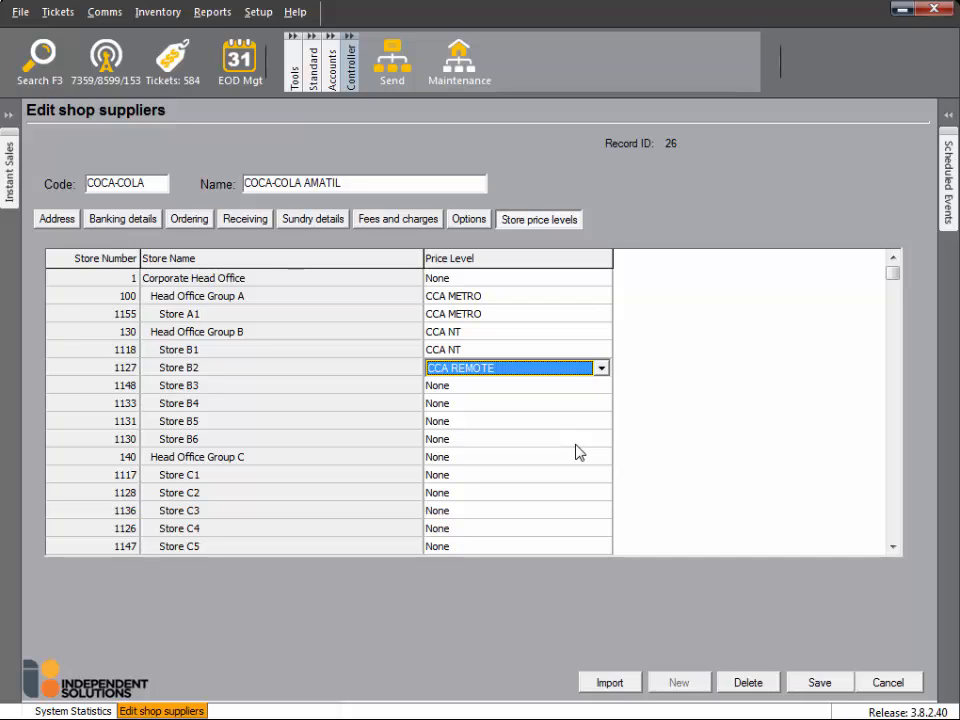
click(836, 686)
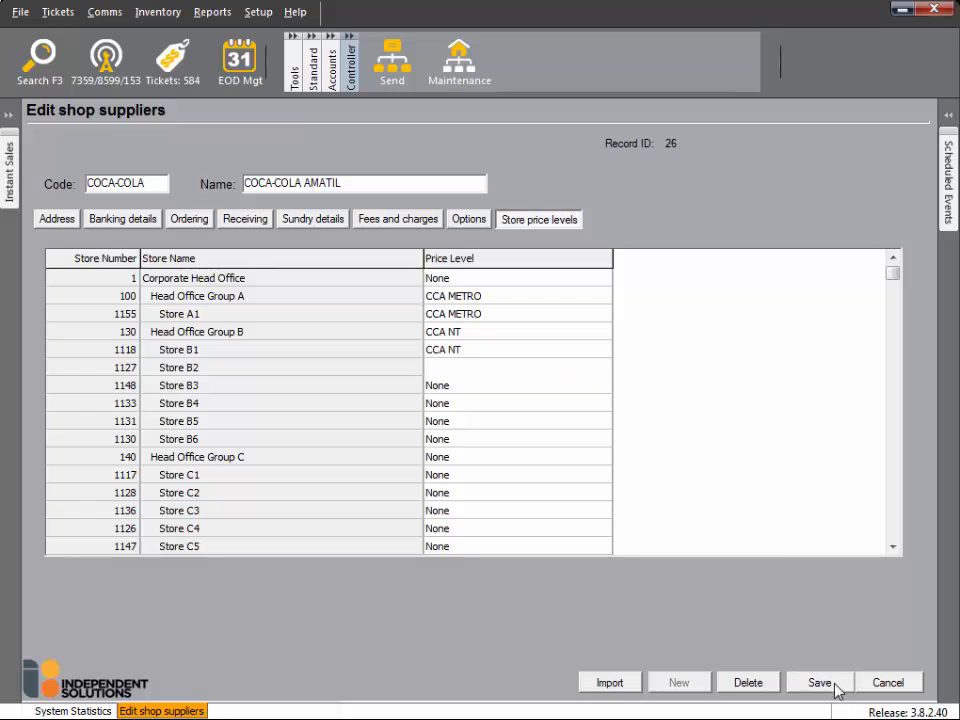
click(889, 683)
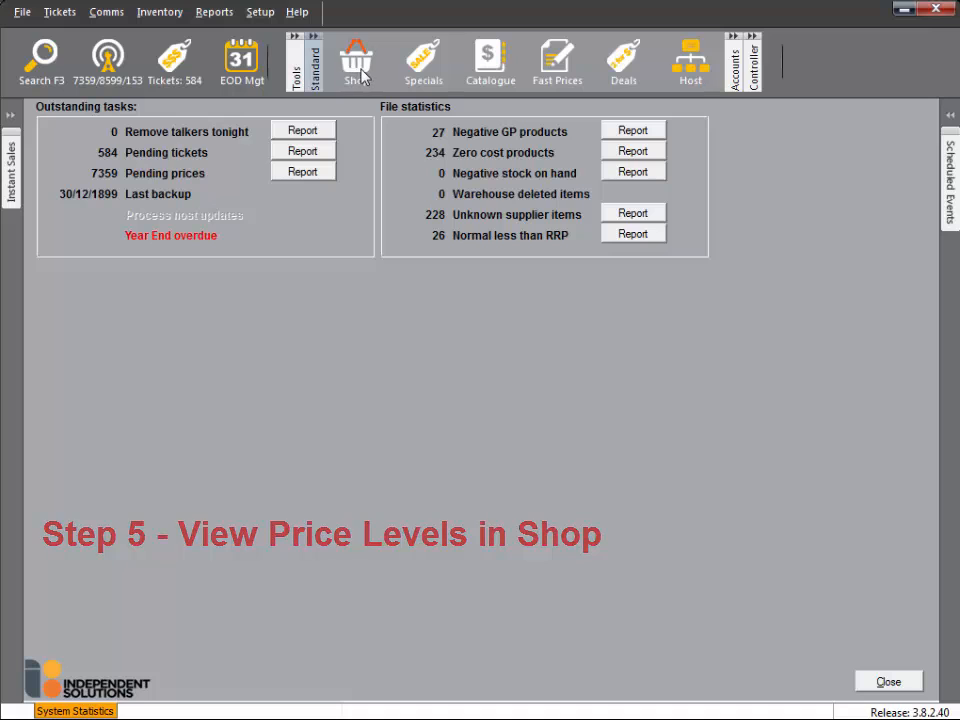
Step: Open the shop products and look up product code 950055
click(357, 62)
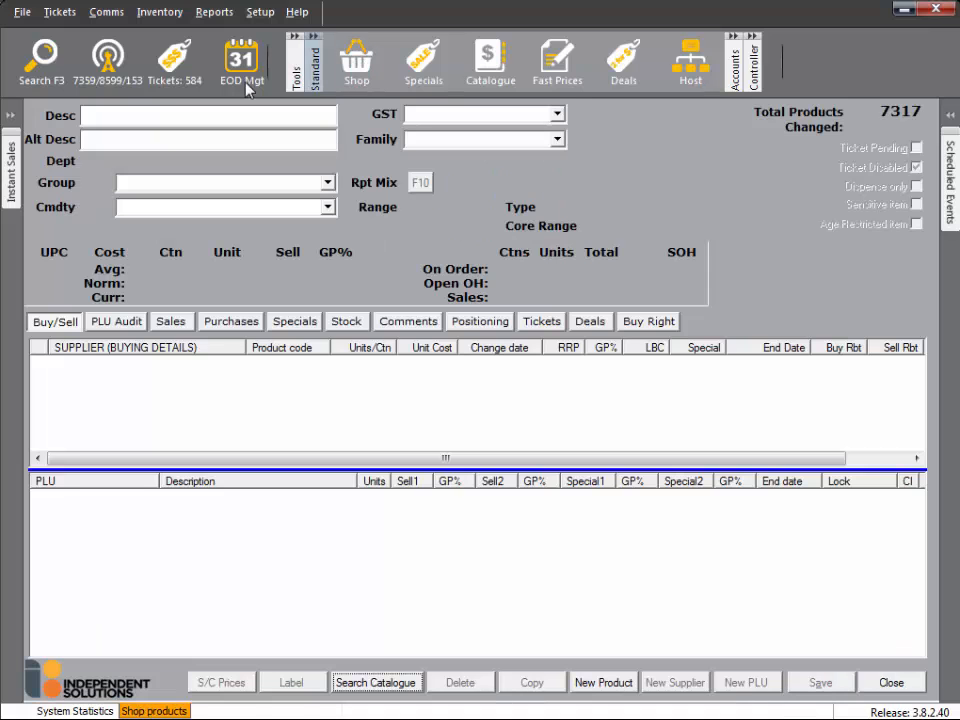
click(40, 56)
text(950055)
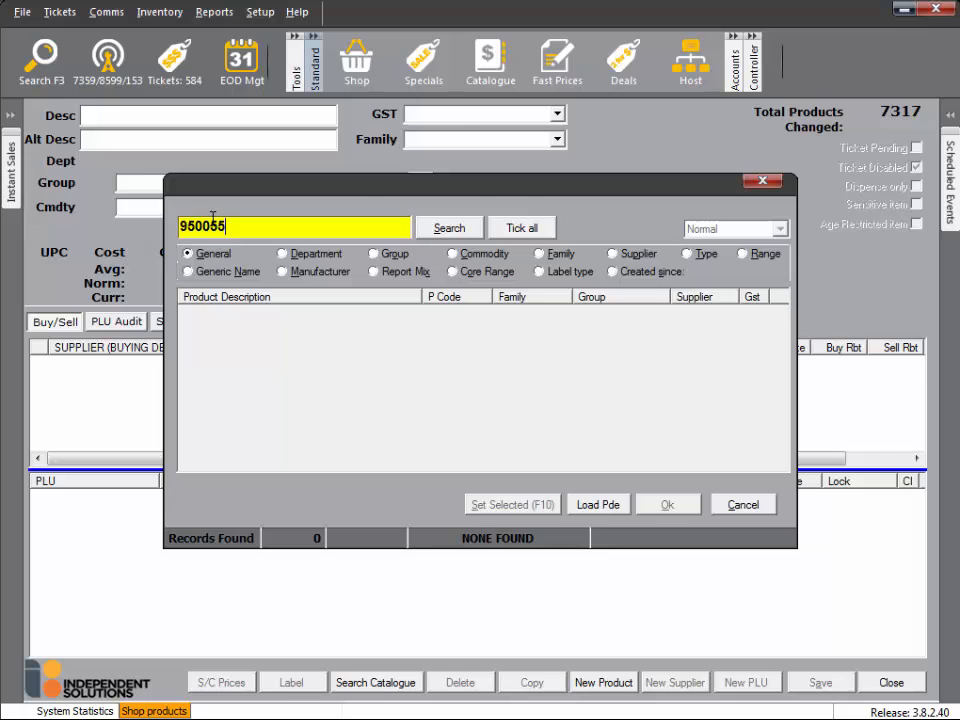
key(Return)
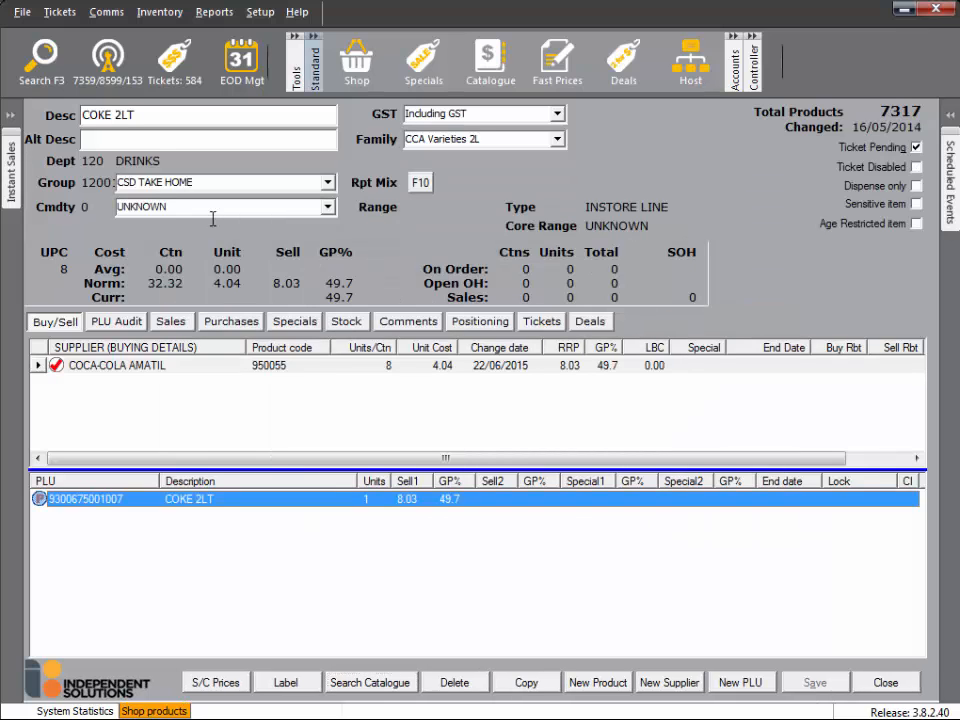
Step: Expand the COCA-COLA AMATIL price levels for COKE 2LT and show all store sells in its store prices
click(38, 365)
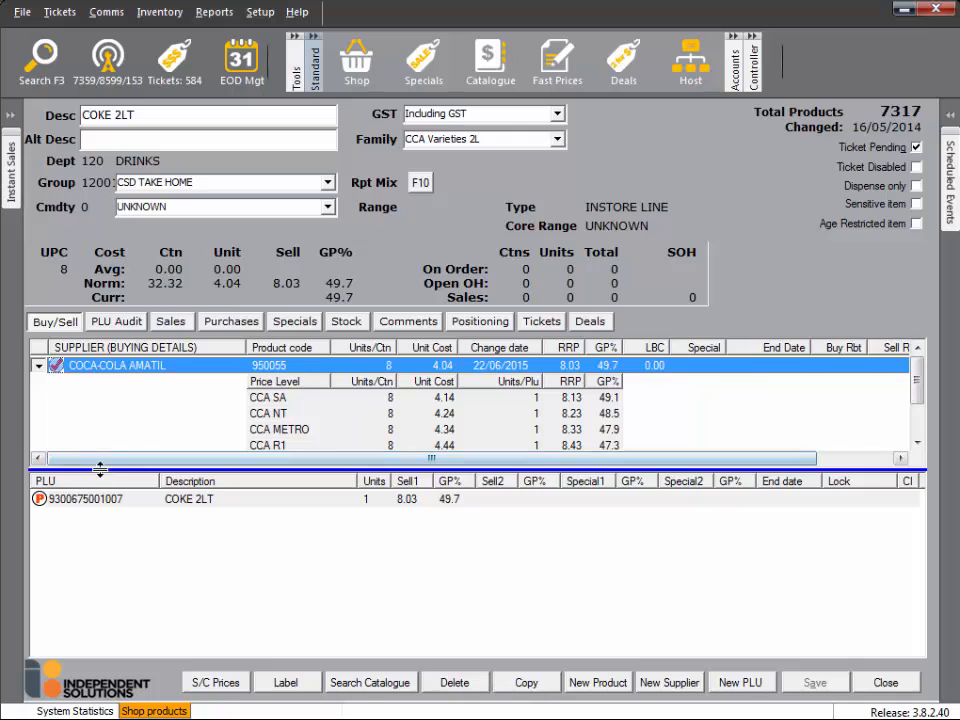
drag(99, 468, 99, 510)
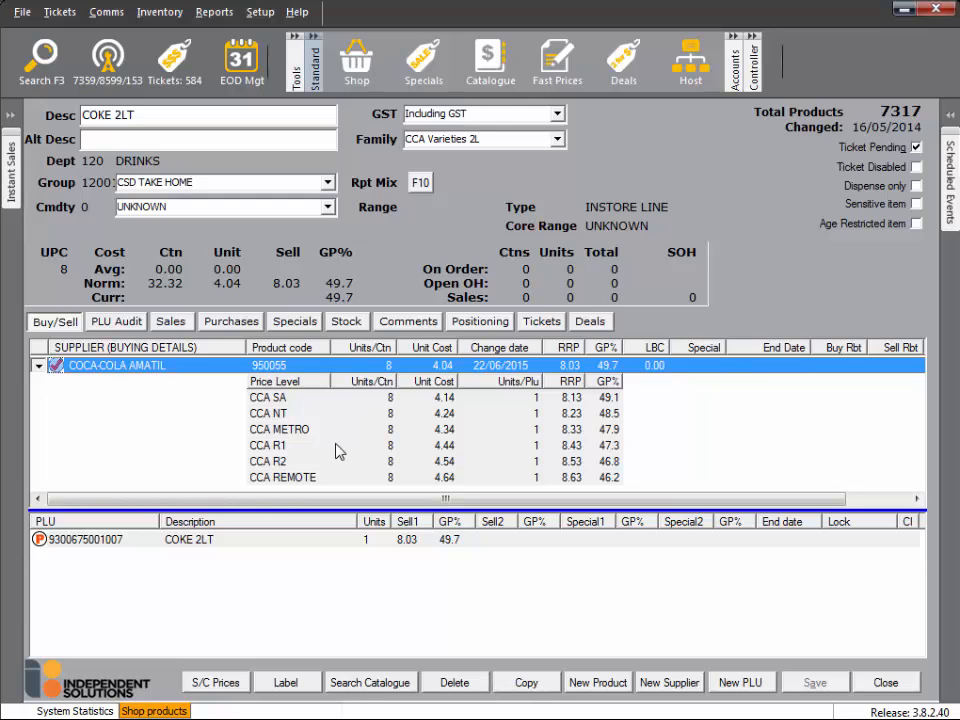
click(228, 686)
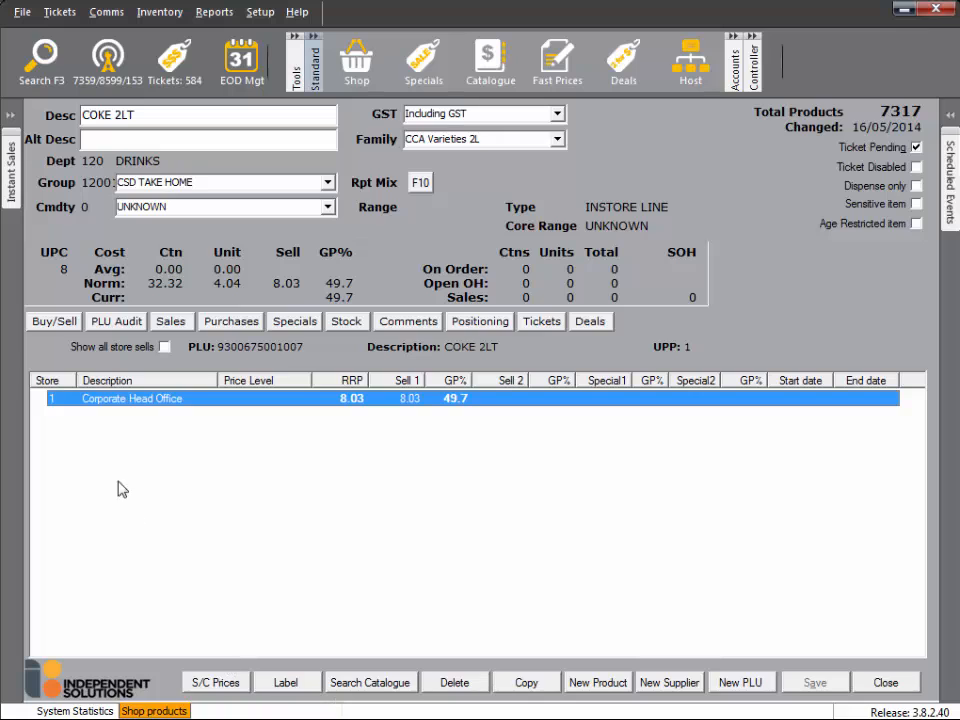
click(164, 347)
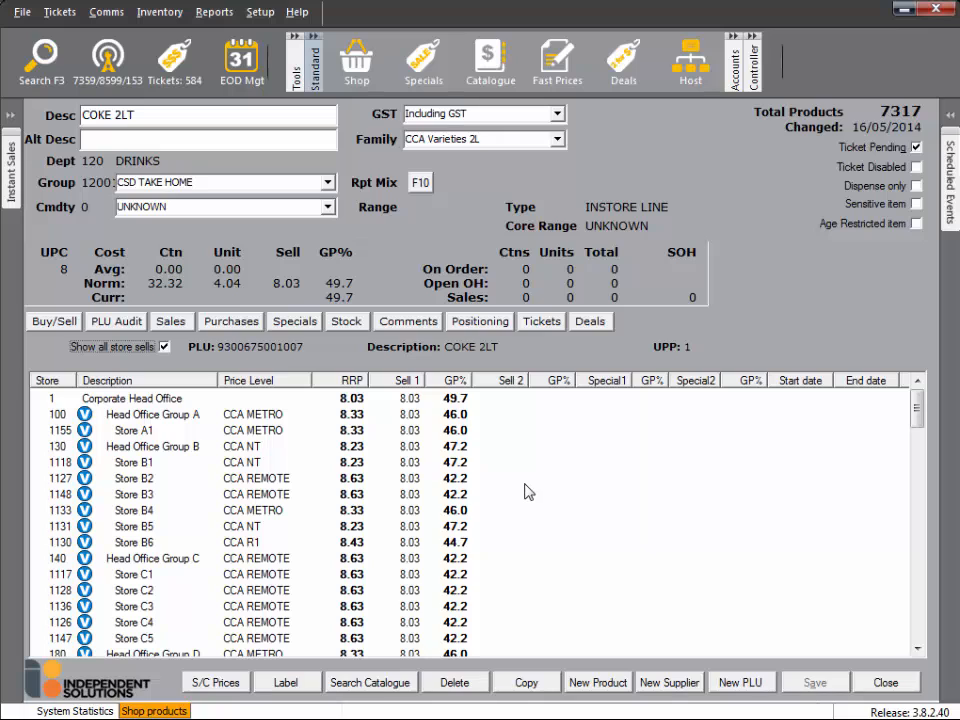
Step: Review the costs per price level in COKE 2LT's COCA-COLA AMATIL buying details, then close the product
click(52, 322)
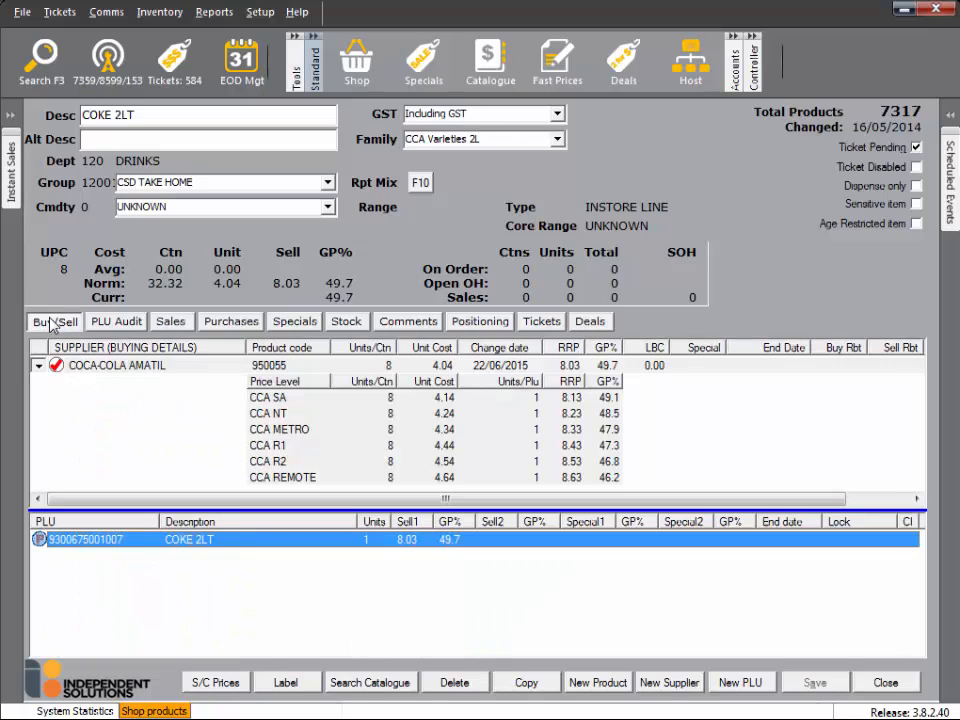
double_click(84, 366)
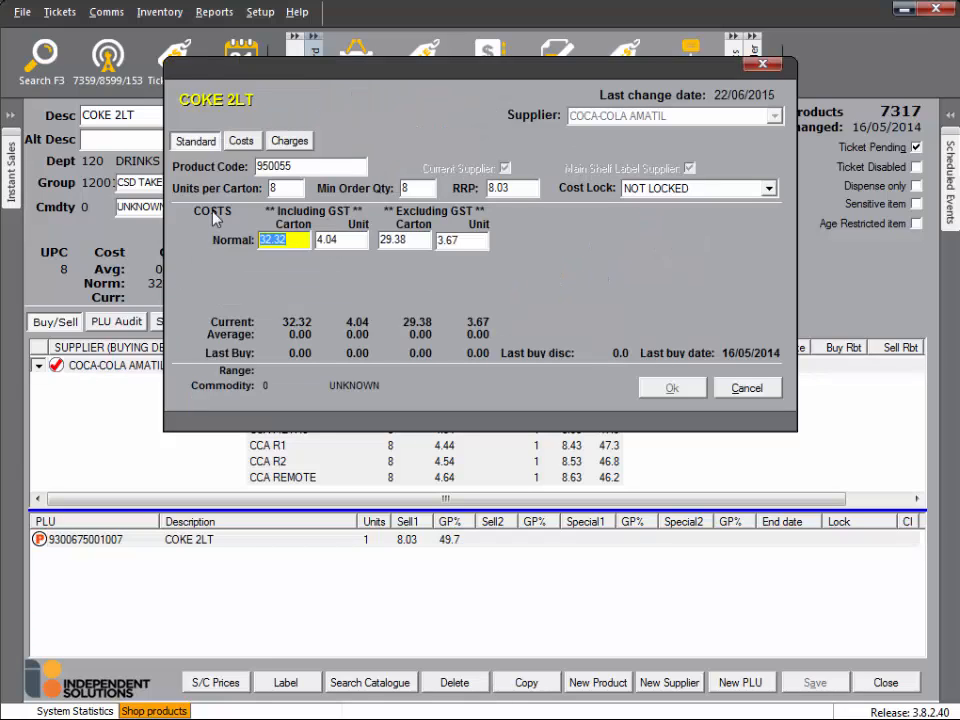
click(250, 143)
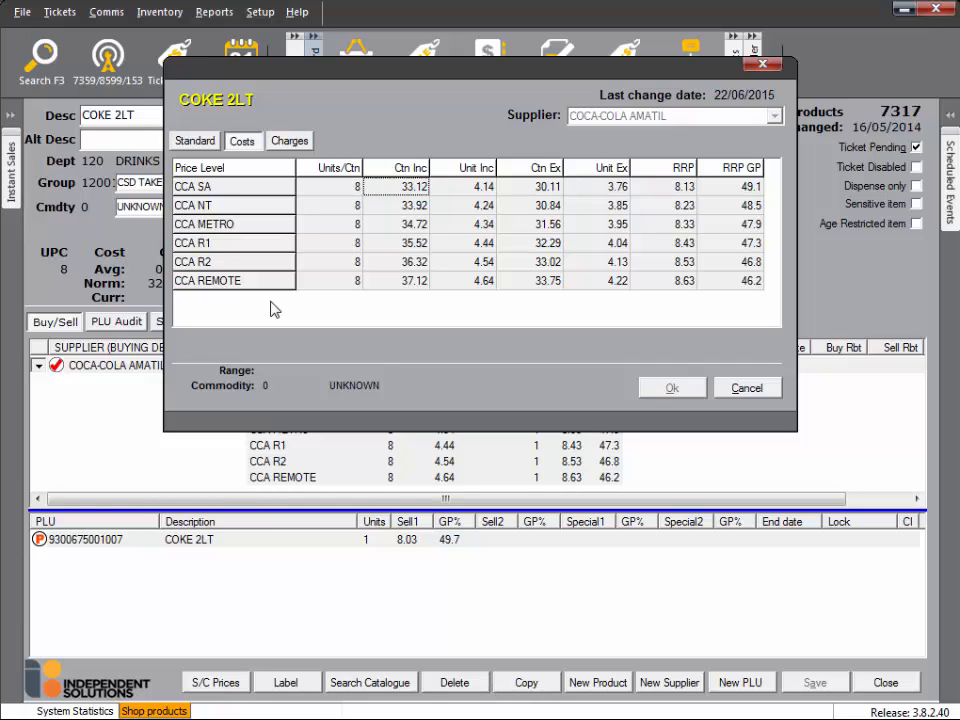
click(744, 390)
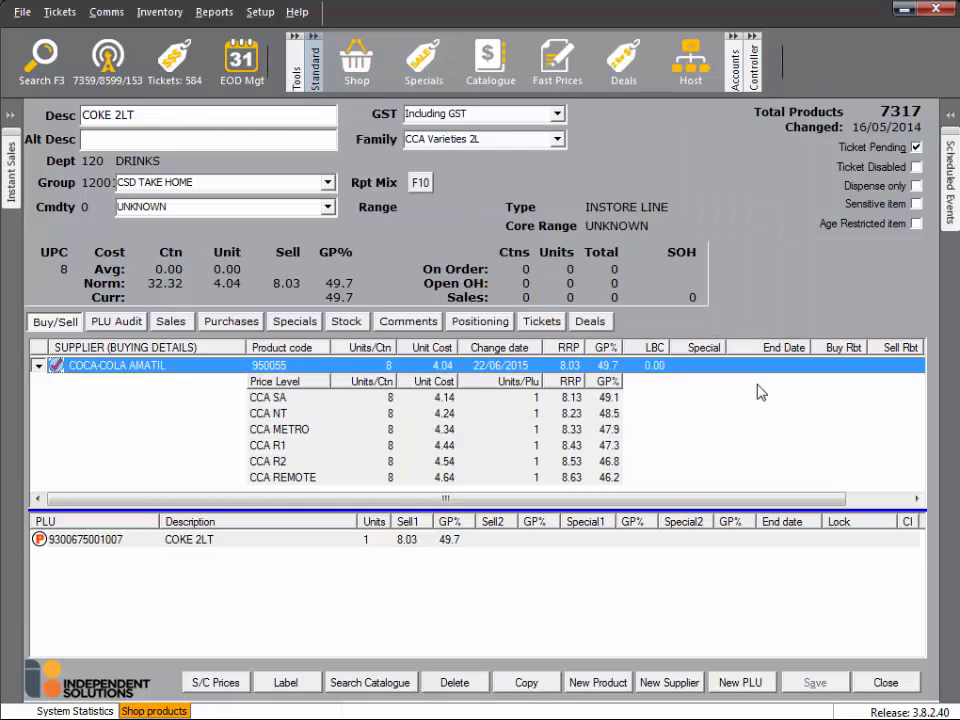
click(905, 680)
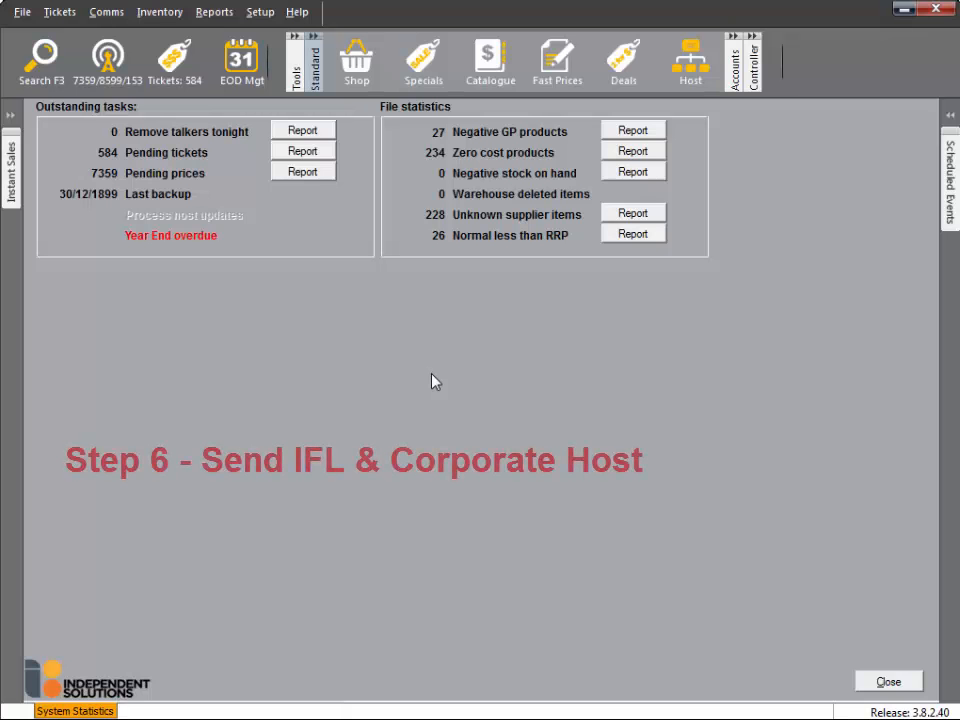
Step: Enable Generate IFL for Head Office Group B in Store Maintenance, then save and close it
click(756, 80)
click(463, 68)
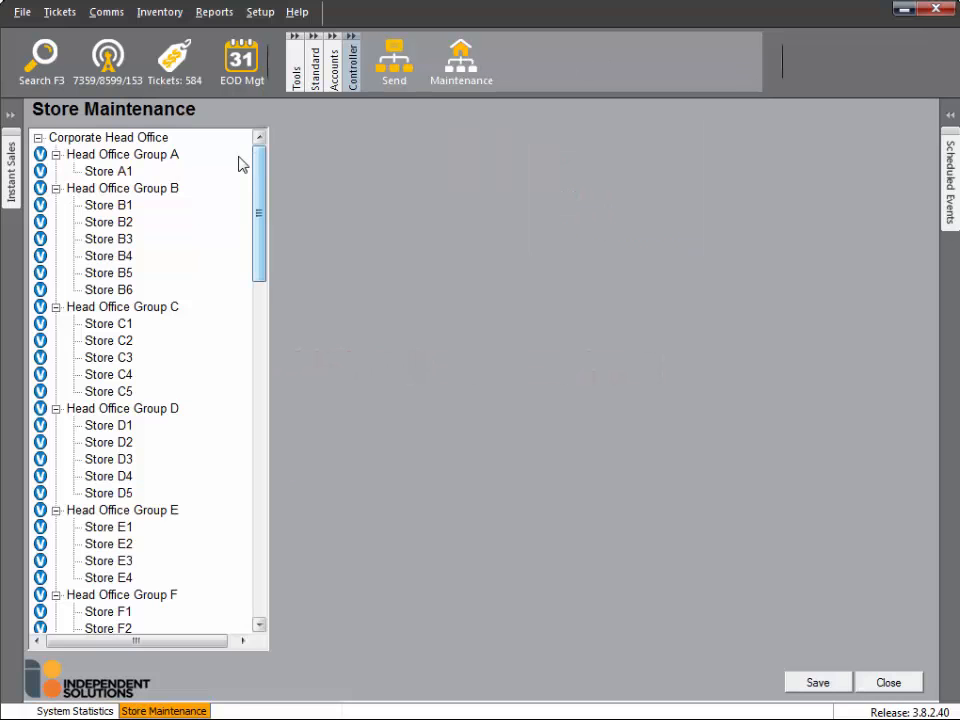
click(175, 199)
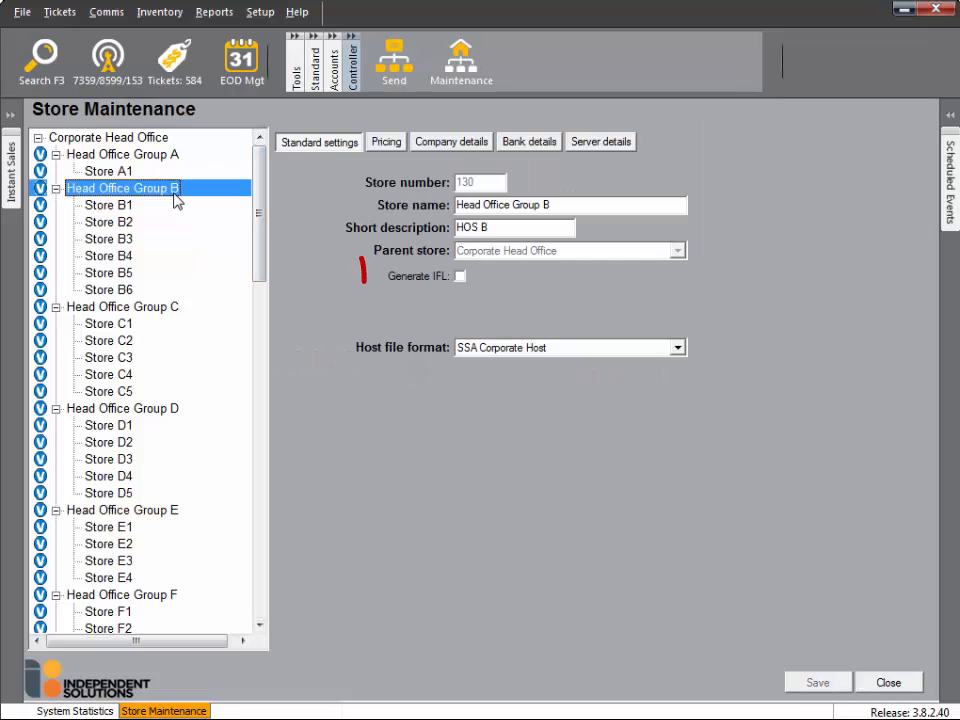
click(461, 278)
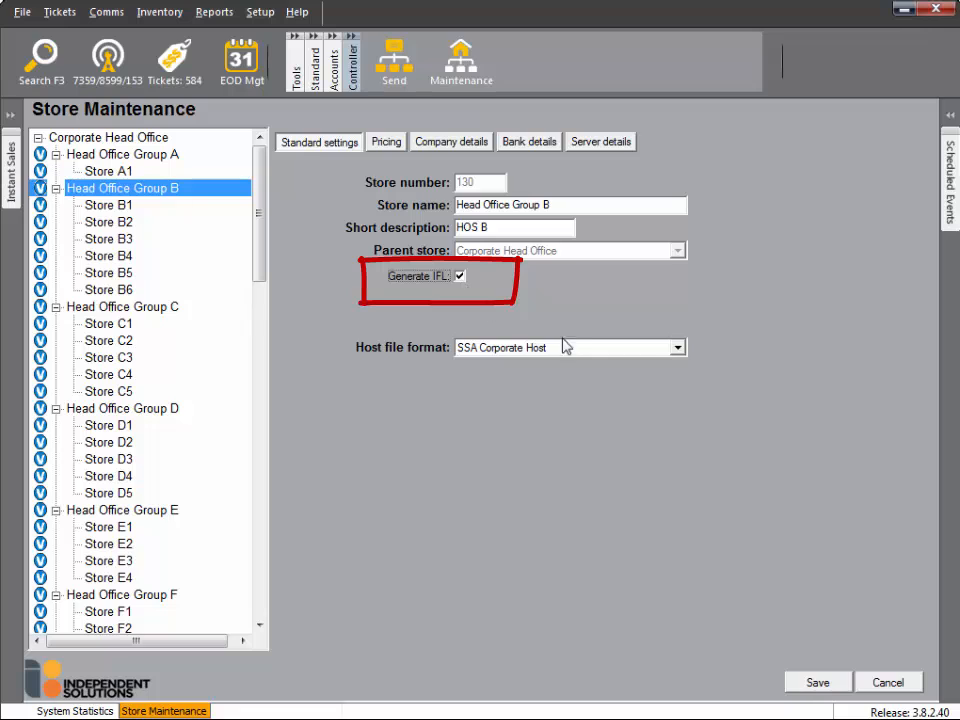
click(840, 688)
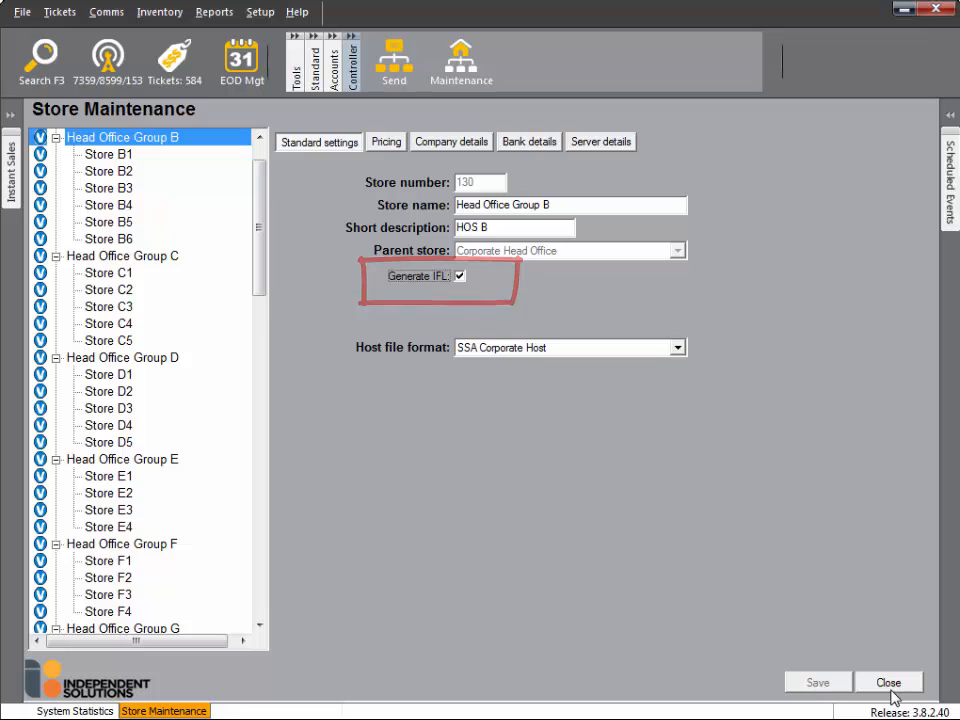
click(889, 684)
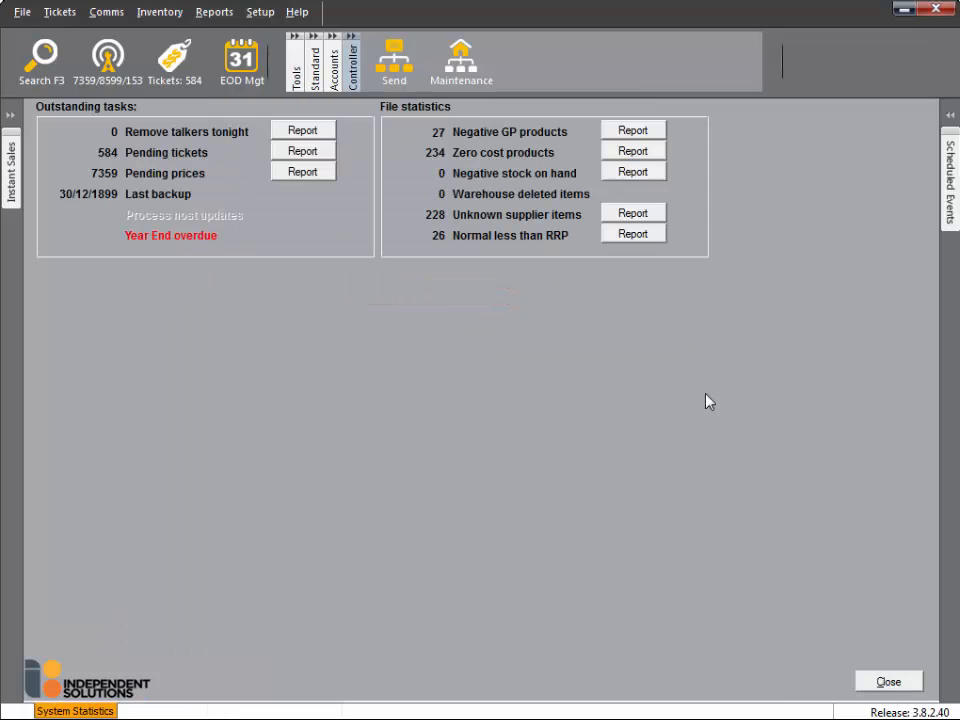
Step: Open the host sending list, check the processing options for Head Office Groups B and F, and close it
click(395, 75)
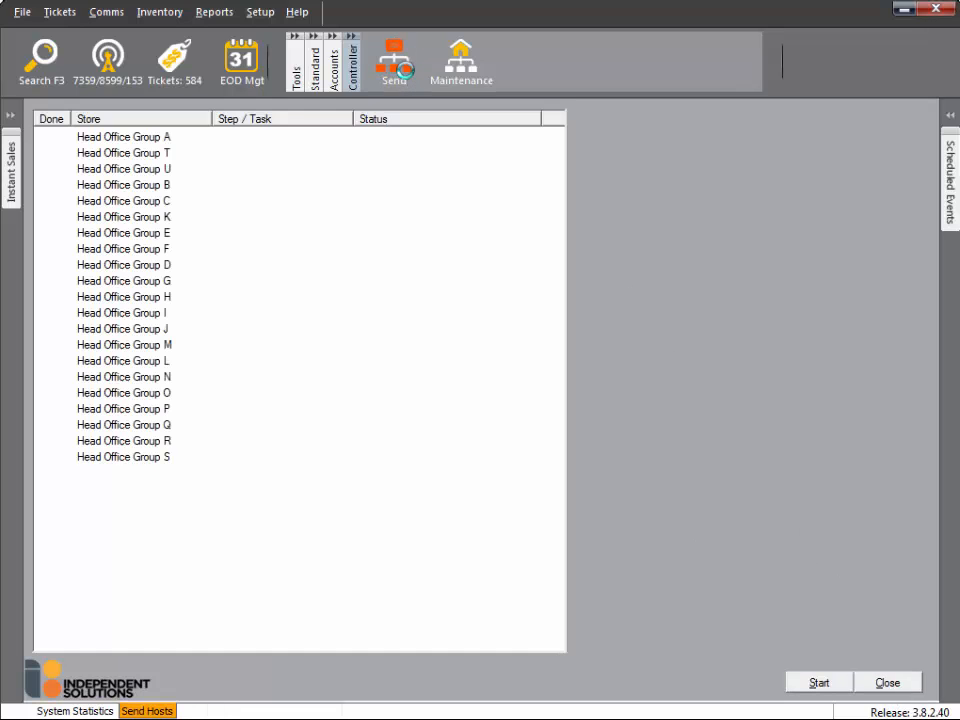
right_click(144, 186)
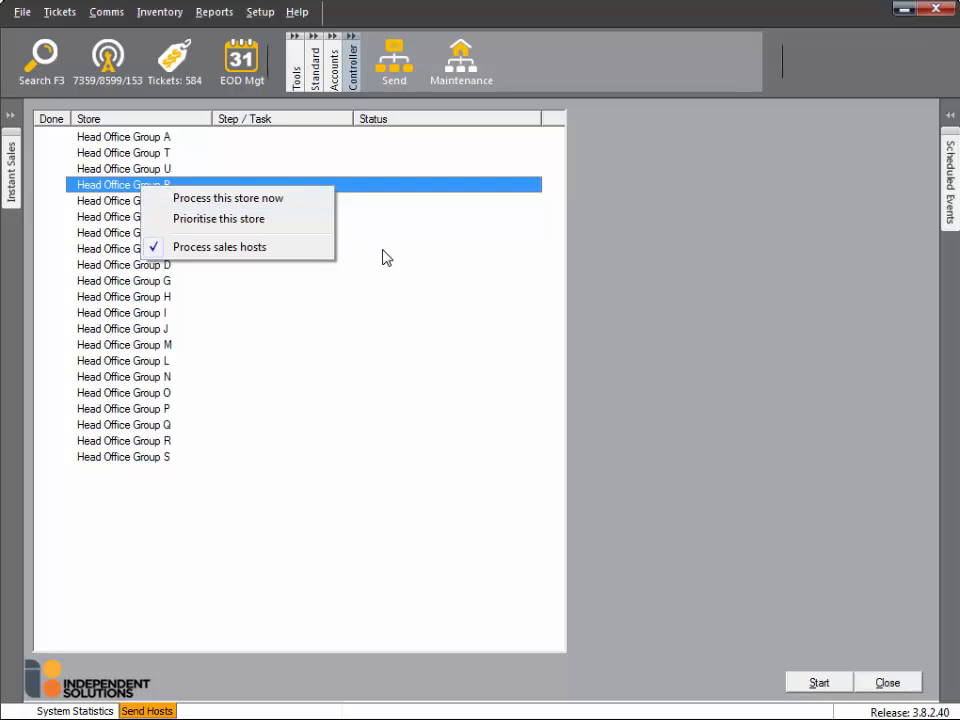
click(177, 252)
right_click(177, 252)
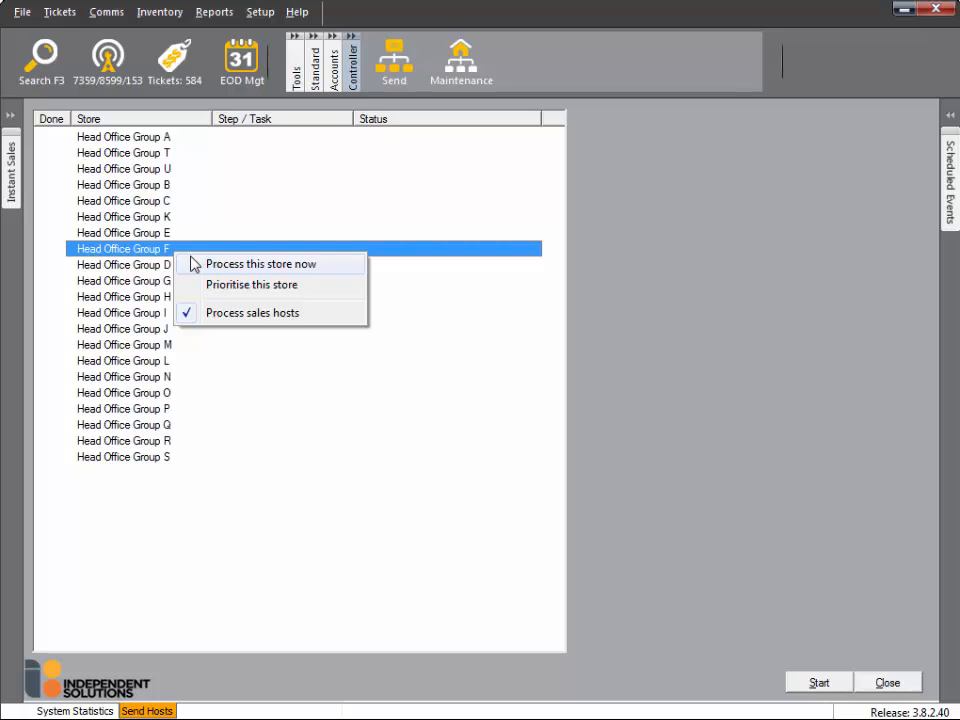
click(884, 690)
click(884, 690)
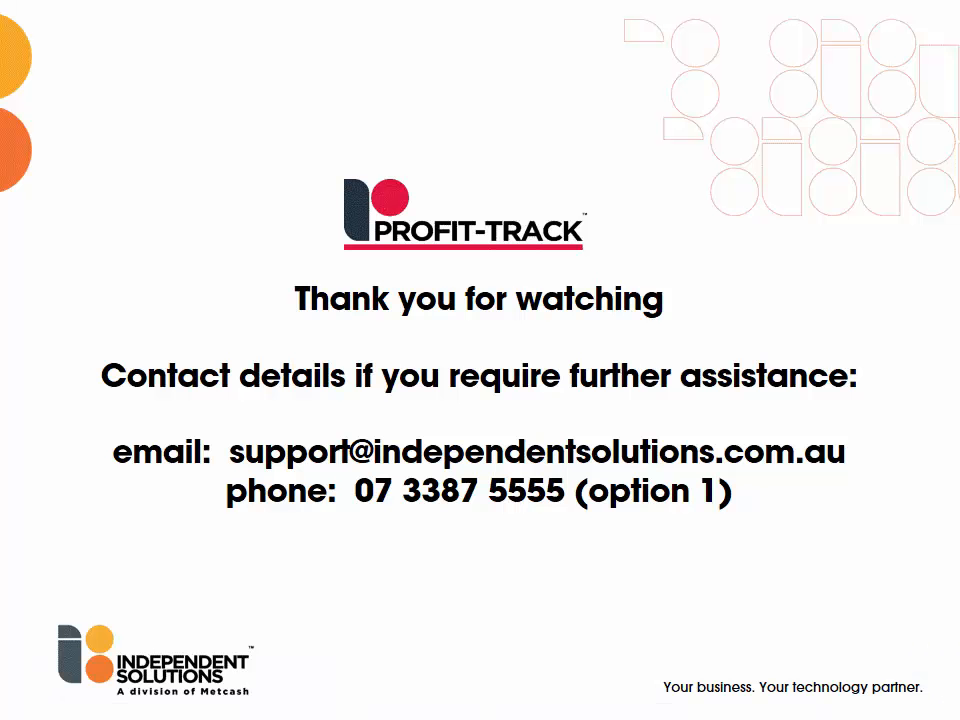